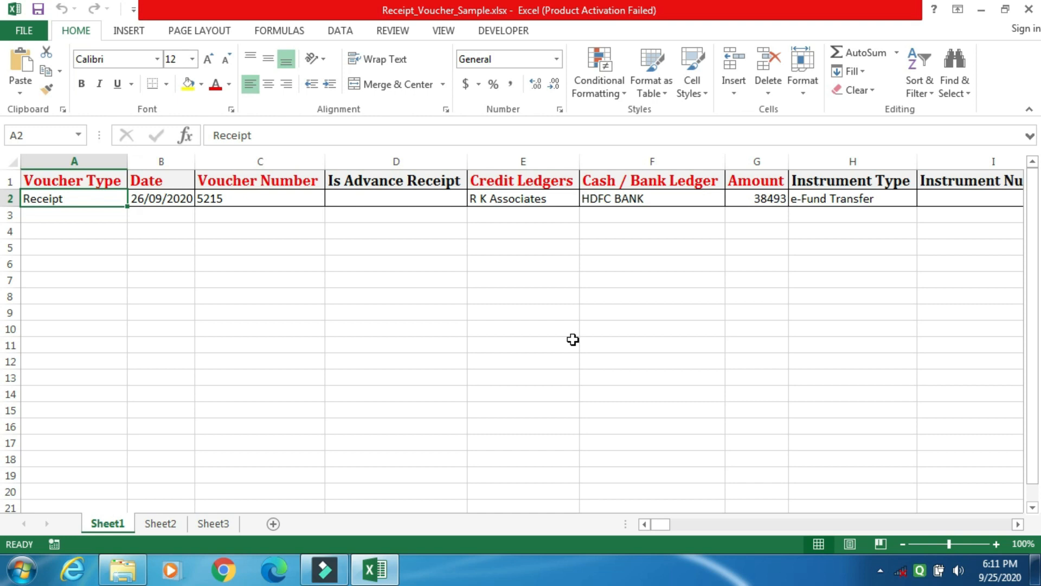
Review the sample receipt entry in row 2 field by field, from Voucher Type through Instrument Type
{"action": "key", "text": "Right"}
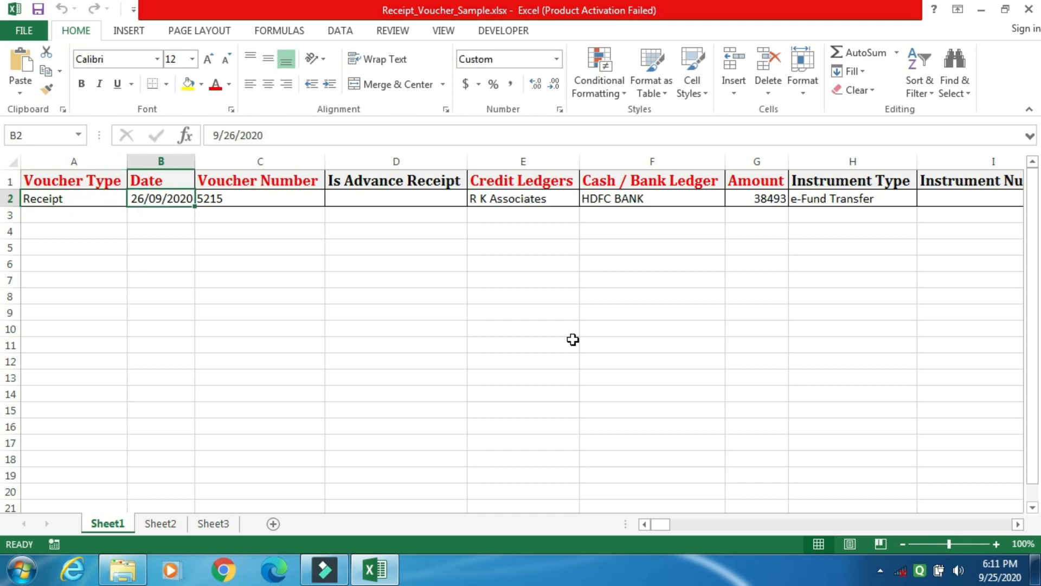
{"action": "key", "text": "Right"}
{"action": "key", "text": "Right"}
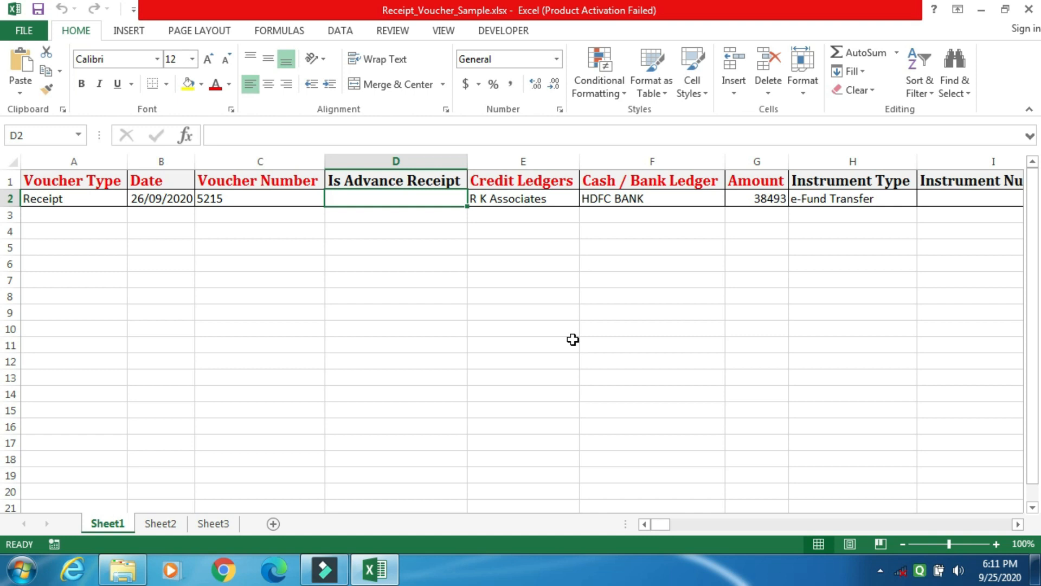
{"action": "key", "text": "Right"}
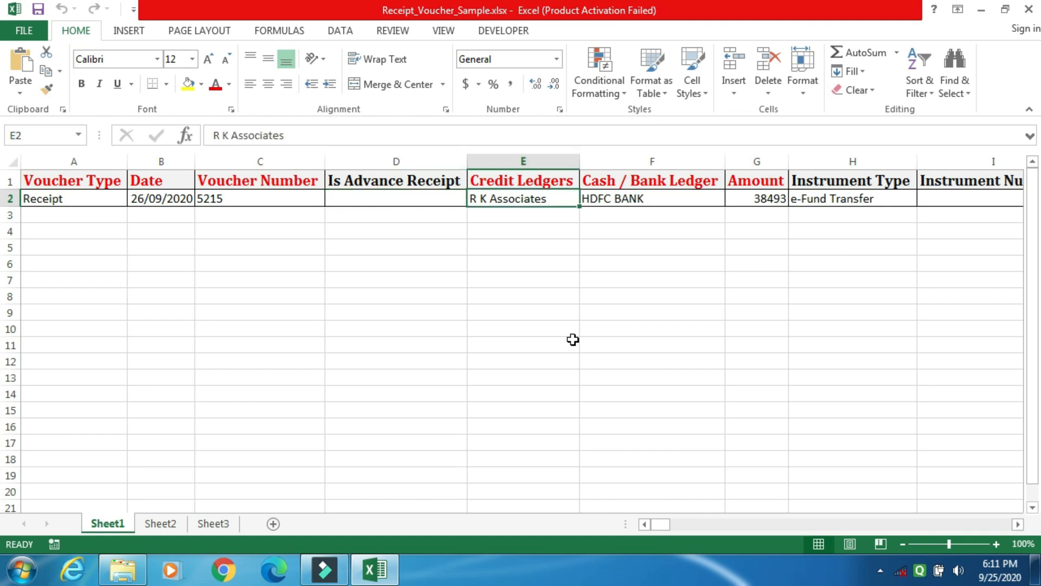
{"action": "key", "text": "Right"}
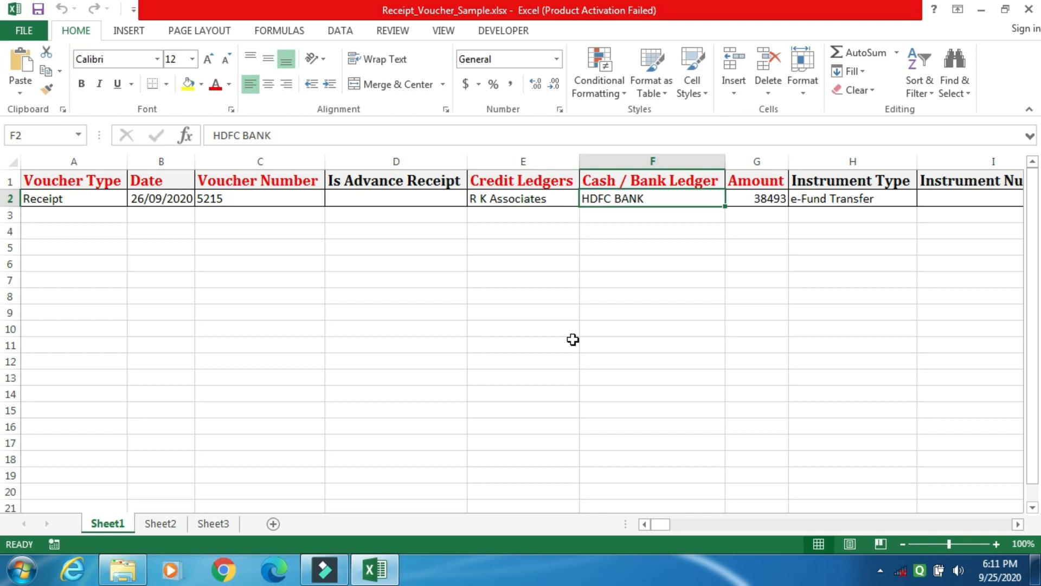
{"action": "key", "text": "Up"}
{"action": "key", "text": "Left"}
{"action": "key", "text": "Down"}
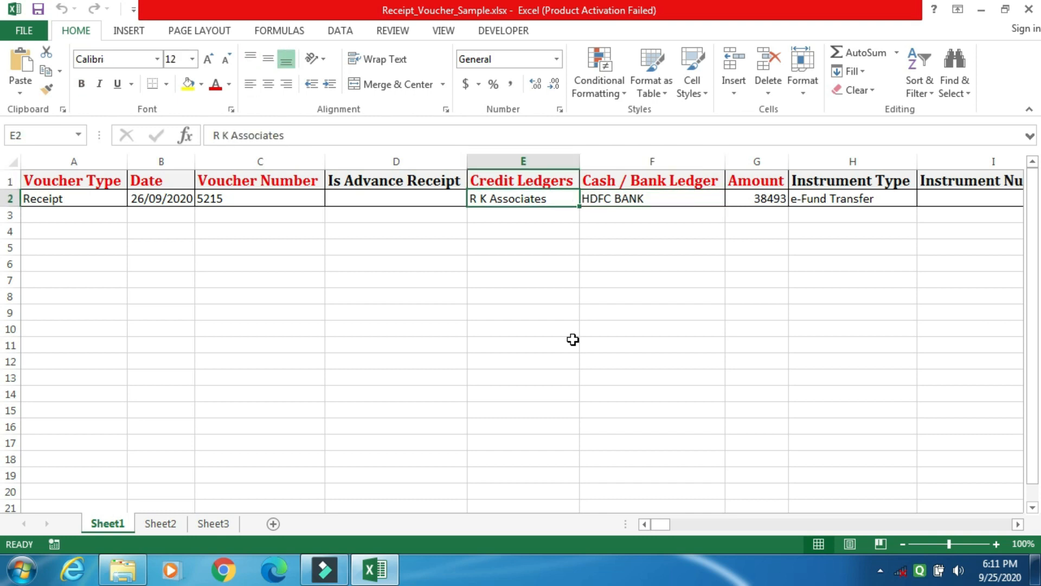
{"action": "key", "text": "Right"}
{"action": "key", "text": "Up"}
{"action": "key", "text": "Down"}
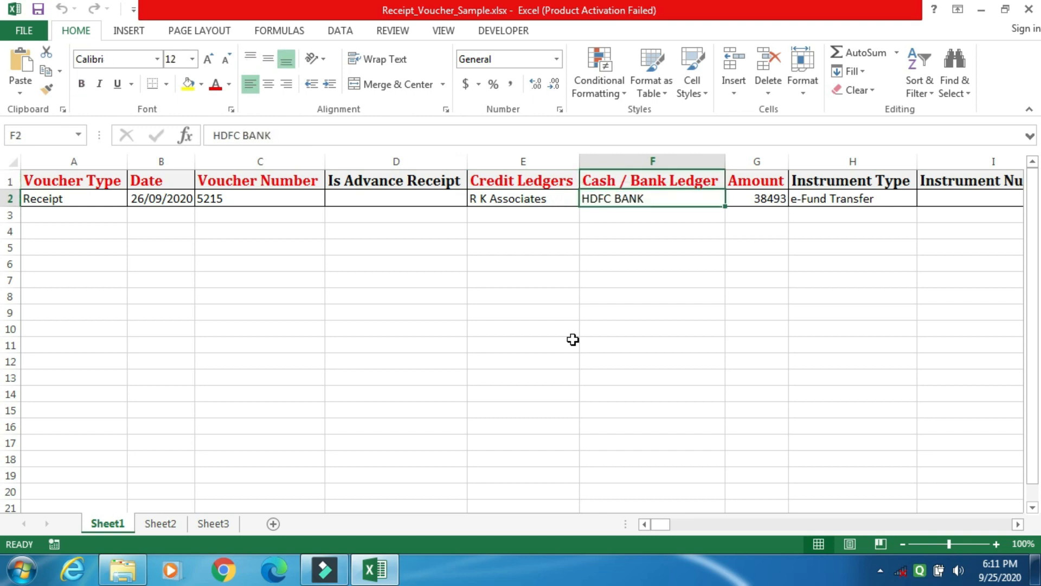
{"action": "key", "text": "Right"}
{"action": "key", "text": "Right"}
{"action": "key", "text": "Up"}
{"action": "key", "text": "Down"}
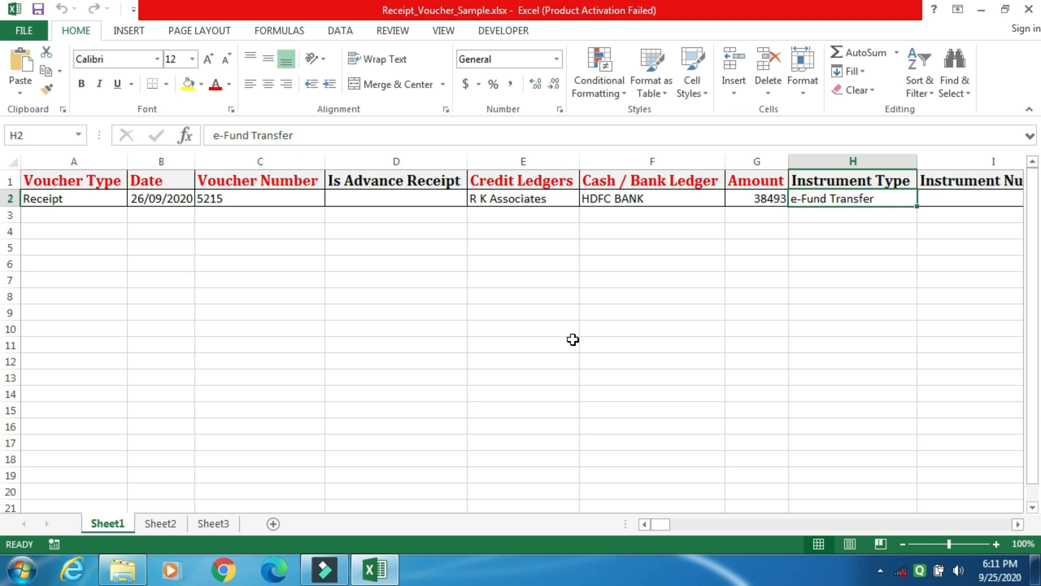
Review the sample entry's remaining fields, from Instrument Number and Instrument Date through Issued Bank, Branch, Cost Center and Narration
{"action": "key", "text": "Right"}
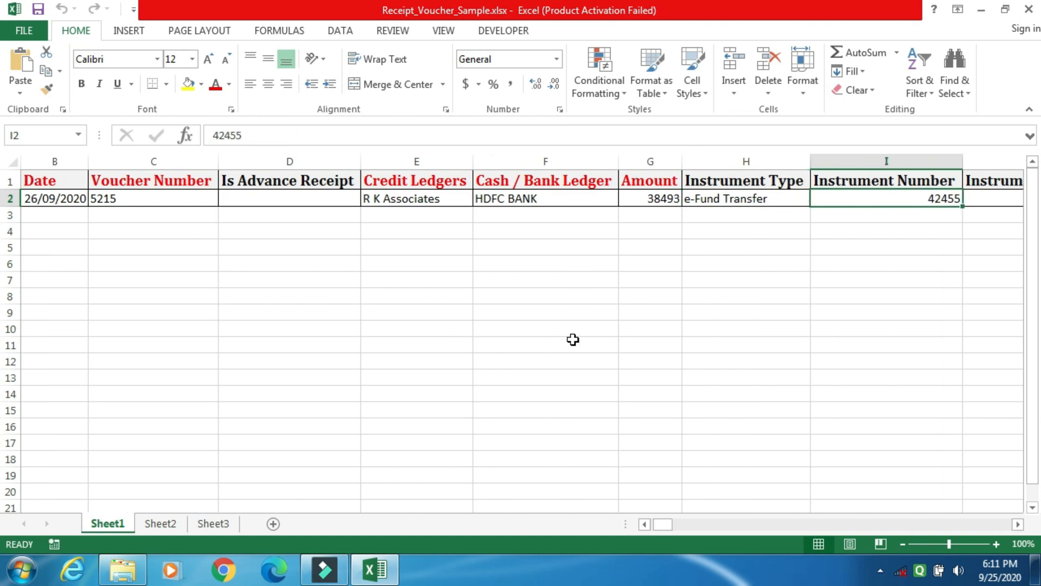
{"action": "key", "text": "Right"}
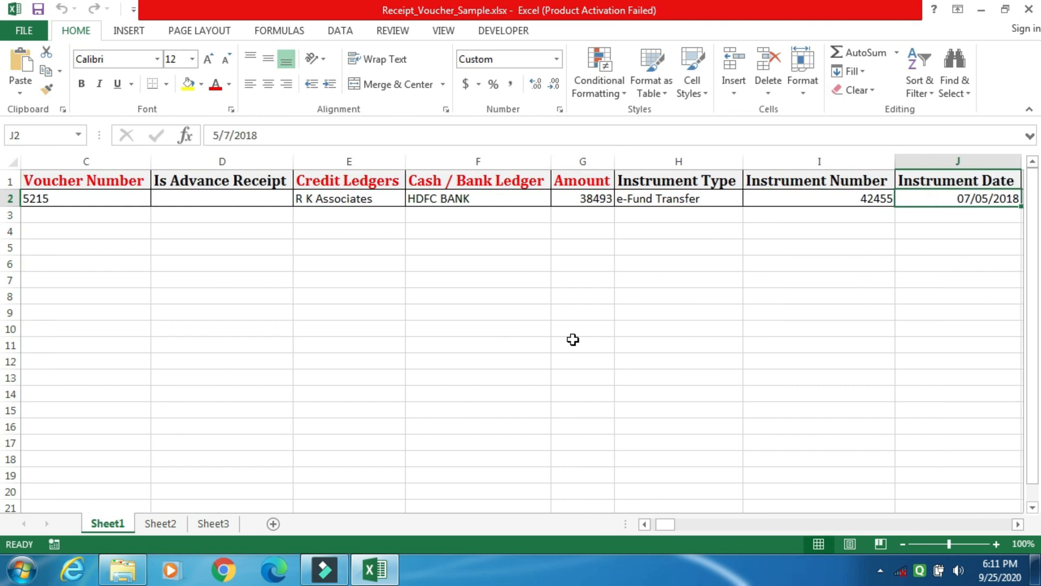
{"action": "key", "text": "Left"}
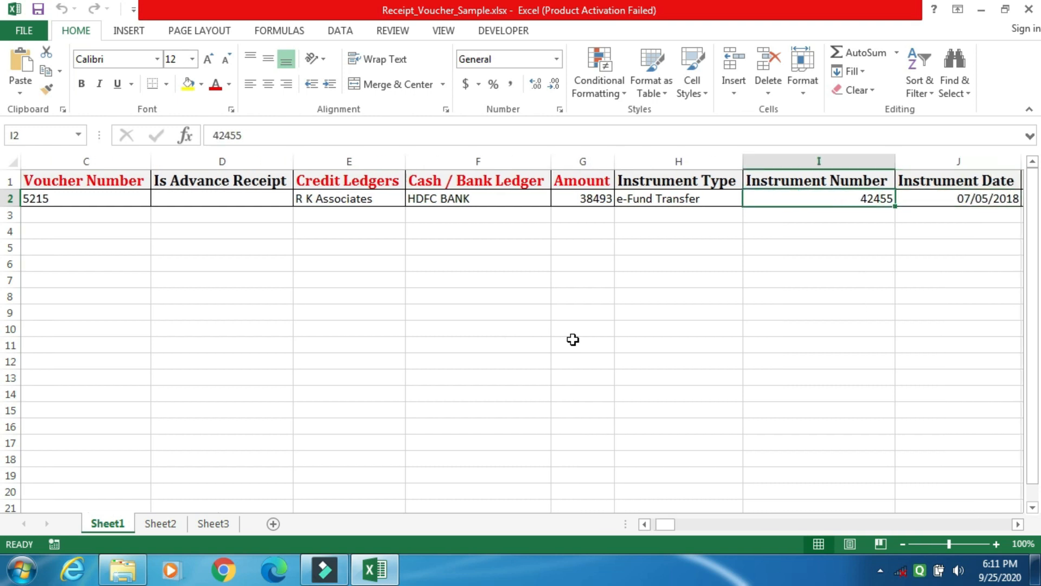
{"action": "key", "text": "Right"}
{"action": "key", "text": "Right"}
{"action": "key", "text": "Left"}
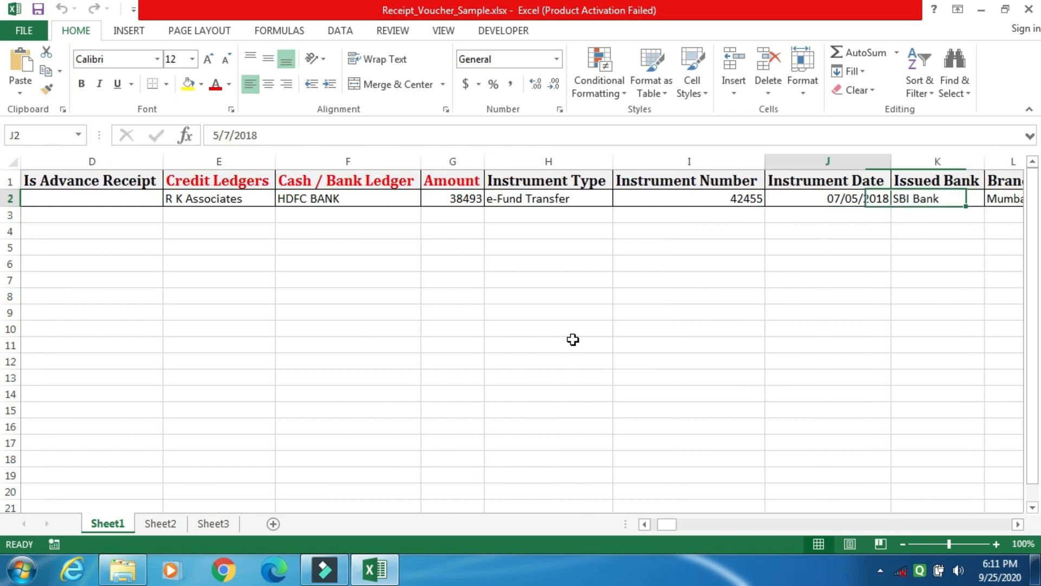
{"action": "key", "text": "Right"}
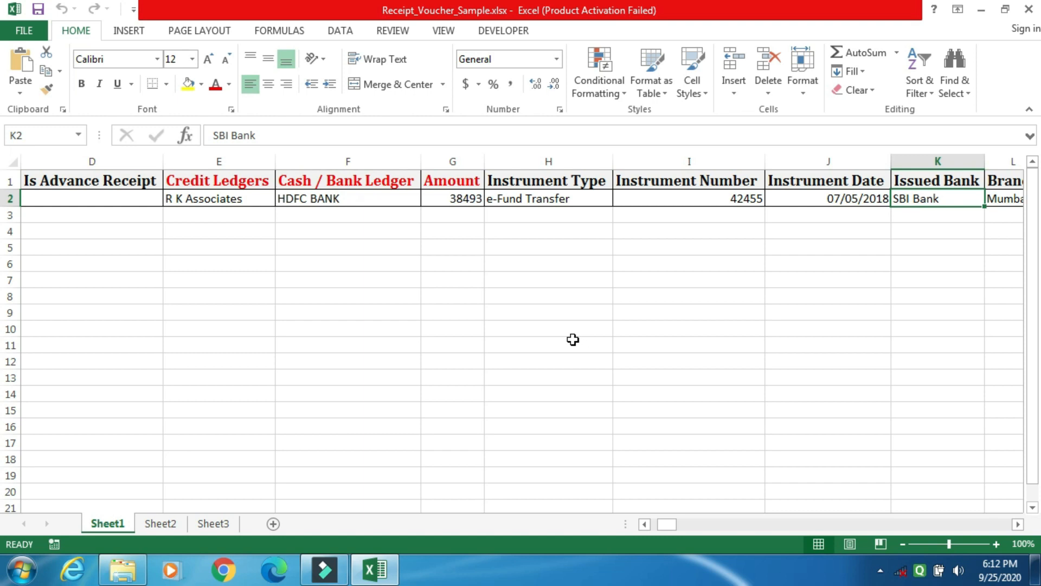
{"action": "key", "text": "Right"}
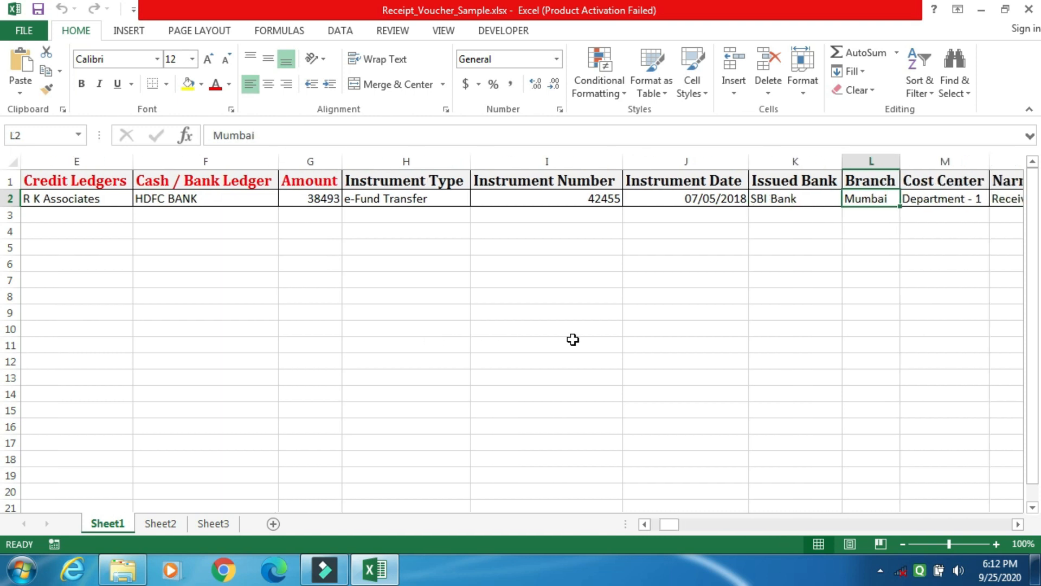
{"action": "key", "text": "Right"}
{"action": "key", "text": "Right"}
{"action": "key", "text": "Left"}
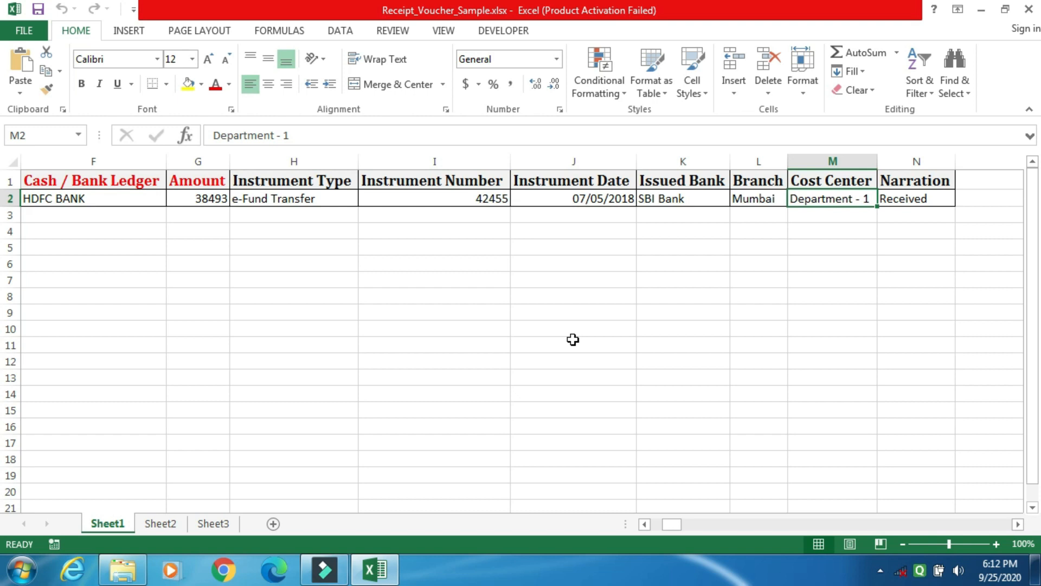
{"action": "key", "text": "Right"}
{"action": "key", "text": "Left"}
{"action": "key", "text": "Left"}
{"action": "key", "text": "Left"}
{"action": "key", "text": "Right"}
{"action": "key", "text": "Right"}
{"action": "key", "text": "Right"}
Examine the Tally XML tags stored in row 2 beyond the Narration column, starting at column P
{"action": "key", "text": "Right"}
{"action": "key", "text": "Right"}
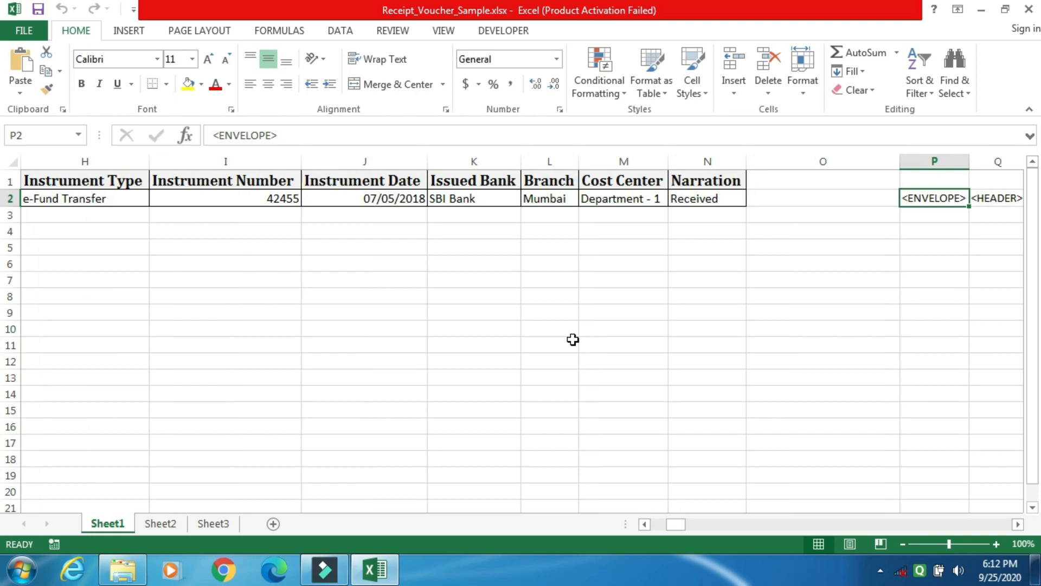
{"action": "key", "text": "ctrl+shift+Right"}
{"action": "key", "text": "Left"}
{"action": "key", "text": "Right"}
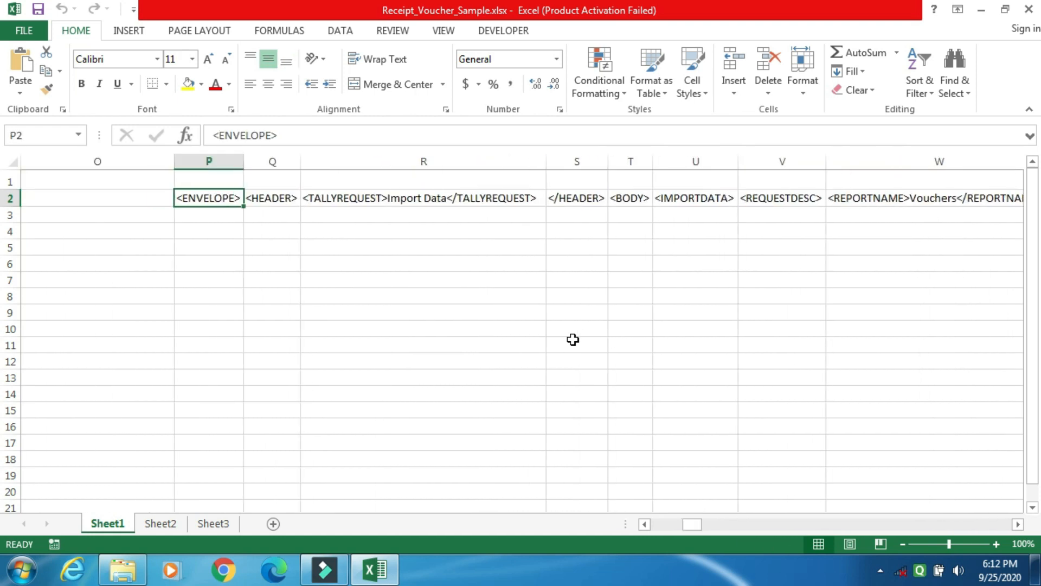
{"action": "key", "text": "Left"}
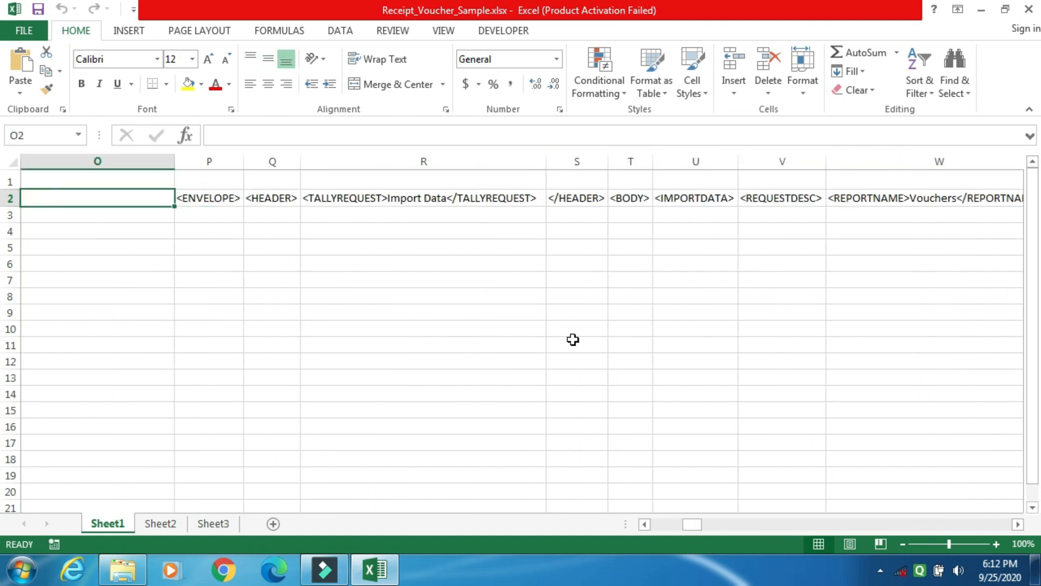
Copy the sample receipt entry in A2:N2 and paste it down through row 27
{"action": "key", "text": "Home"}
{"action": "key", "text": "shift+Right"}
{"action": "key", "text": "shift+Right"}
{"action": "key", "text": "shift+Right"}
{"action": "key", "text": "shift+Right"}
{"action": "key", "text": "shift+Right"}
{"action": "key", "text": "shift+Right"}
{"action": "key", "text": "shift+Right"}
{"action": "key", "text": "shift+Right"}
{"action": "key", "text": "shift+Right"}
{"action": "key", "text": "shift+Right"}
{"action": "key", "text": "shift+Right"}
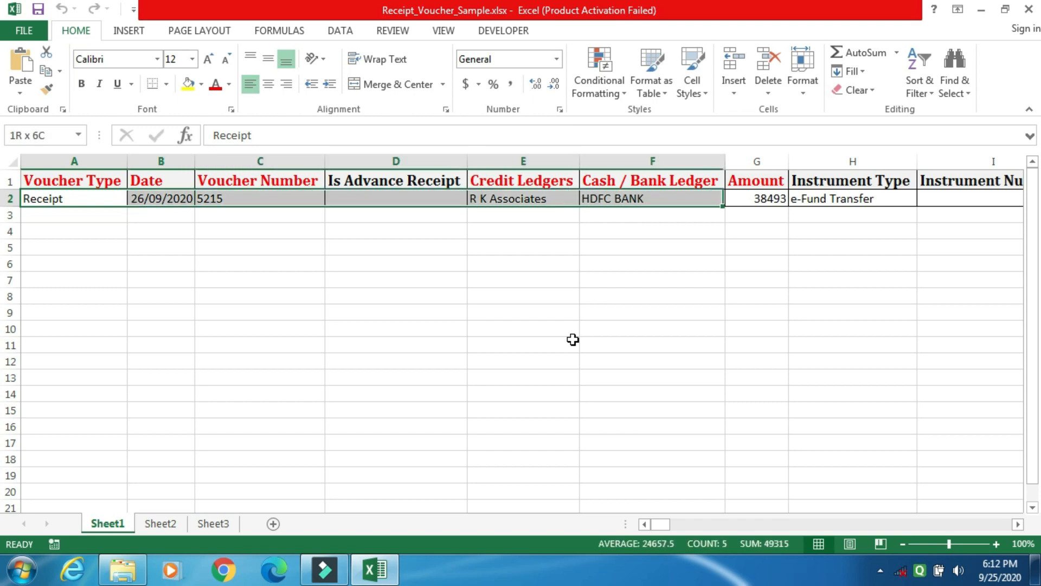
{"action": "key", "text": "shift+Right"}
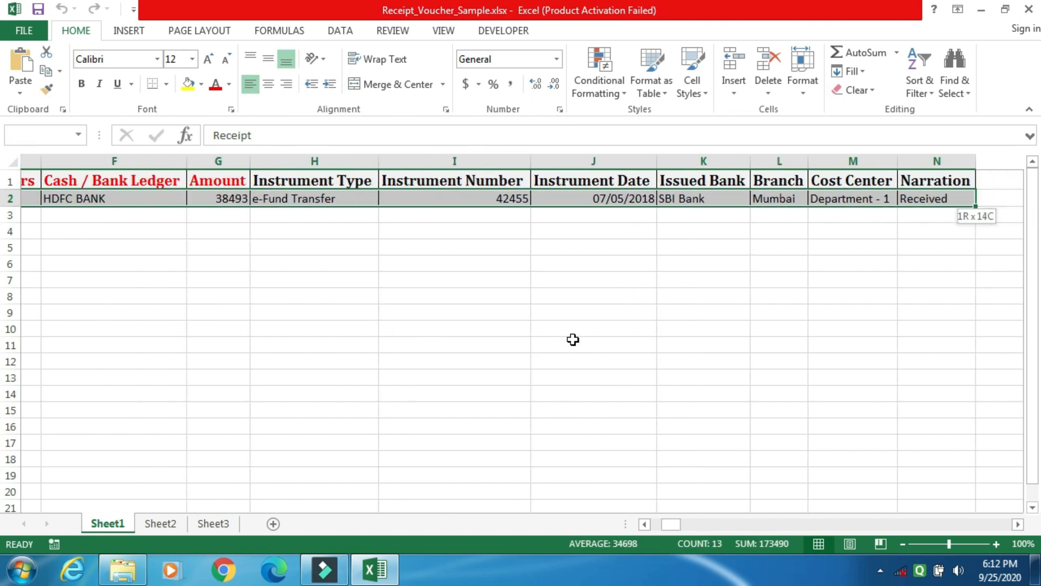
{"action": "key", "text": "shift+Right"}
{"action": "key", "text": "ctrl+c"}
{"action": "key", "text": "shift+Down"}
{"action": "key", "text": "shift+Down"}
{"action": "key", "text": "shift+Down"}
{"action": "key", "text": "shift+Down"}
{"action": "key", "text": "shift+Down"}
{"action": "key", "text": "shift+Down"}
{"action": "key", "text": "shift+Down"}
{"action": "key", "text": "shift+Down"}
{"action": "key", "text": "shift+Down"}
{"action": "key", "text": "shift+Down"}
{"action": "key", "text": "shift+Down"}
{"action": "key", "text": "shift+Down"}
{"action": "key", "text": "shift+Down"}
{"action": "key", "text": "shift+Down"}
{"action": "key", "text": "shift+Down"}
{"action": "key", "text": "shift+Down"}
{"action": "key", "text": "shift+Down"}
{"action": "key", "text": "shift+Down"}
{"action": "key", "text": "shift+Down"}
{"action": "key", "text": "shift+Down"}
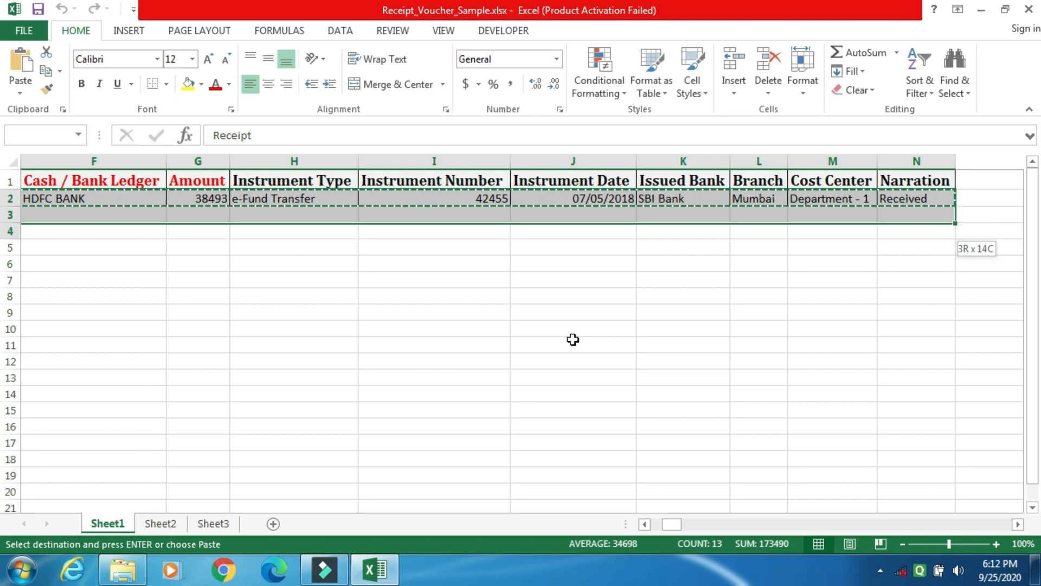
{"action": "key", "text": "Return"}
{"action": "key", "text": "Up"}
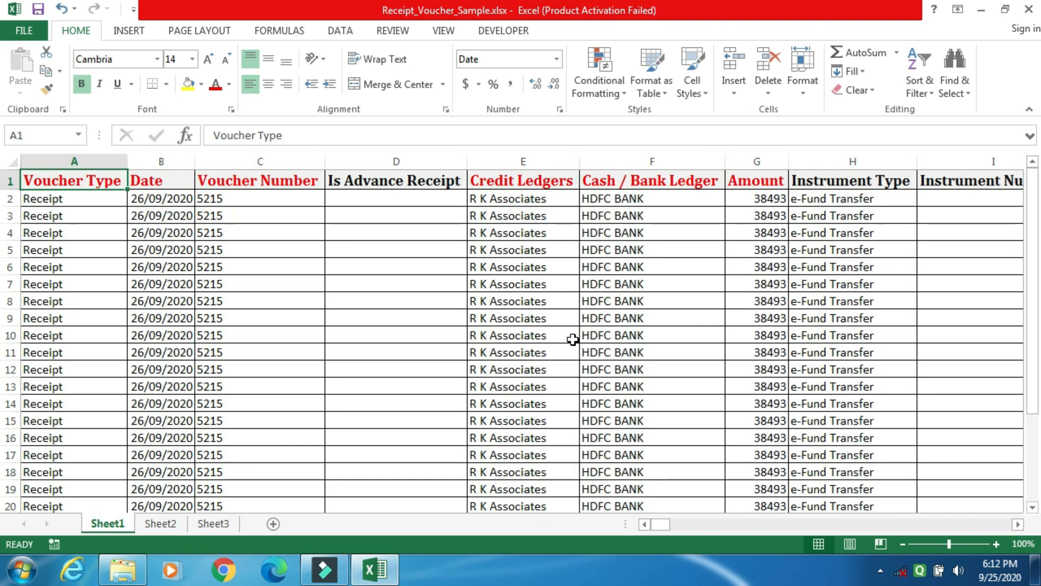
Fill the Date column with consecutive daily dates from 26/09/2020 in B2 down to B27
{"action": "key", "text": "Right"}
{"action": "key", "text": "Down"}
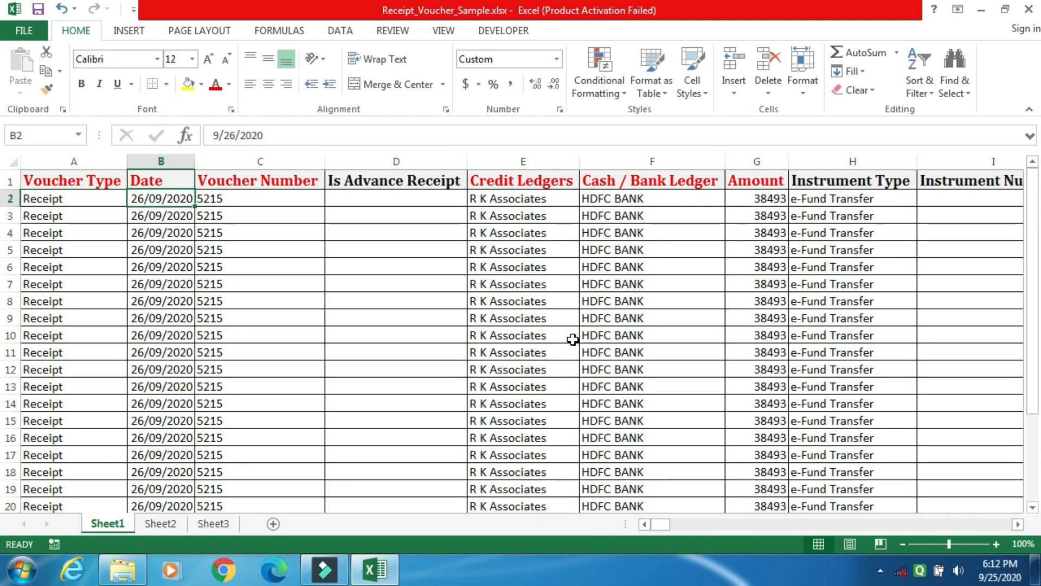
{"action": "left_click_drag", "start_coordinate": [195, 207], "coordinate": [188, 478]}
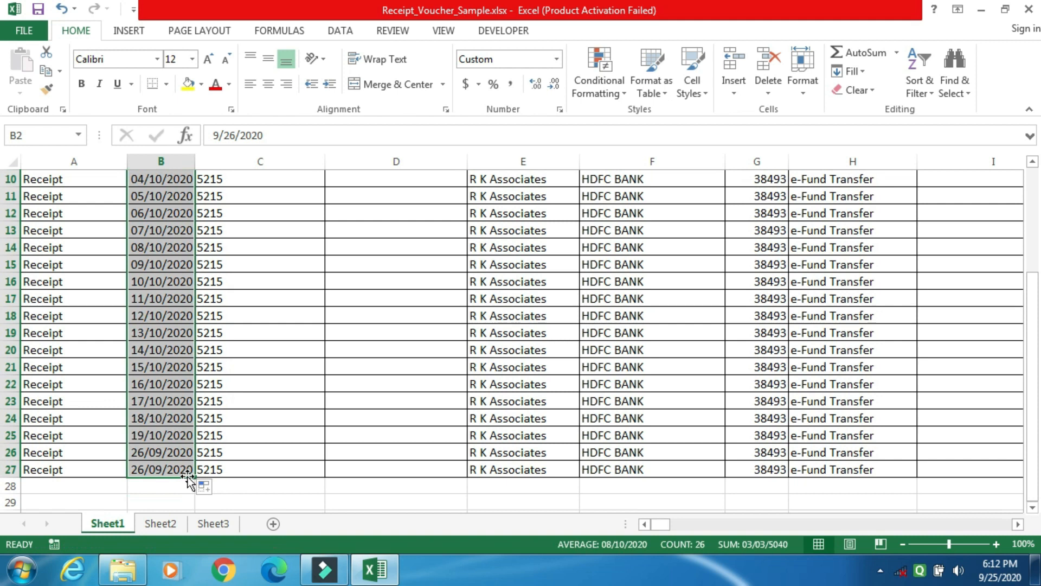
Number the vouchers sequentially from 1 in C2 to 26 in C27, extending the series from 1 and 2
{"action": "key", "text": "ctrl+Up"}
{"action": "key", "text": "Right"}
{"action": "key", "text": "Down"}
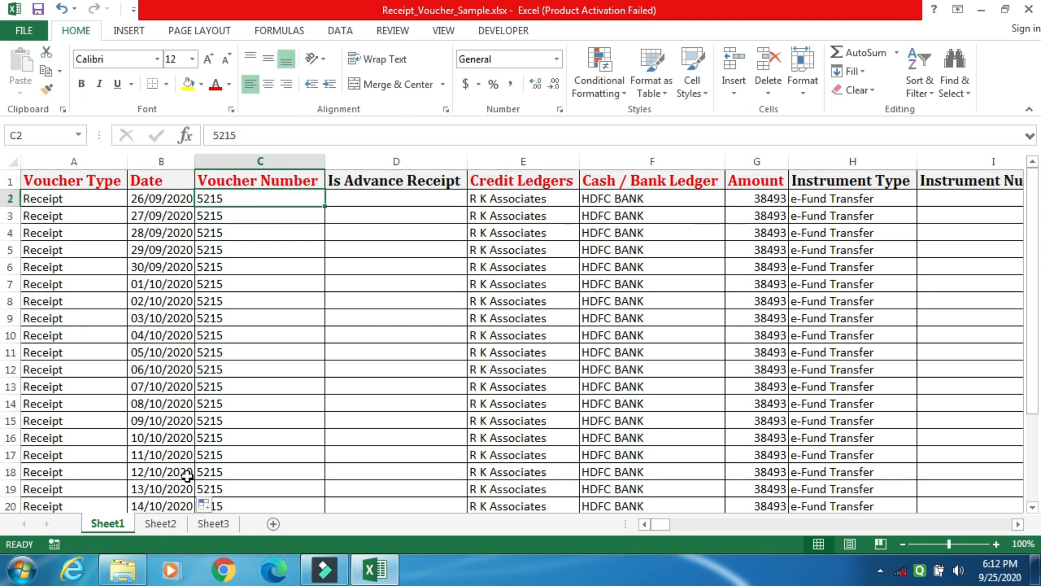
{"action": "type", "text": "1"}
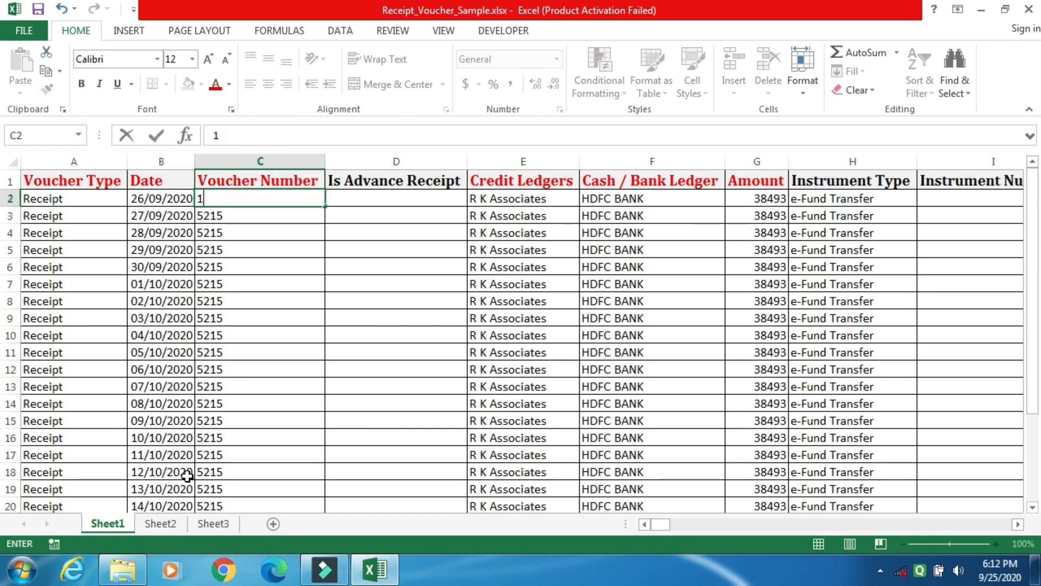
{"action": "key", "text": "Return"}
{"action": "type", "text": "2"}
{"action": "key", "text": "Return"}
{"action": "key", "text": "Up"}
{"action": "key", "text": "Up"}
{"action": "key", "text": "shift+Down"}
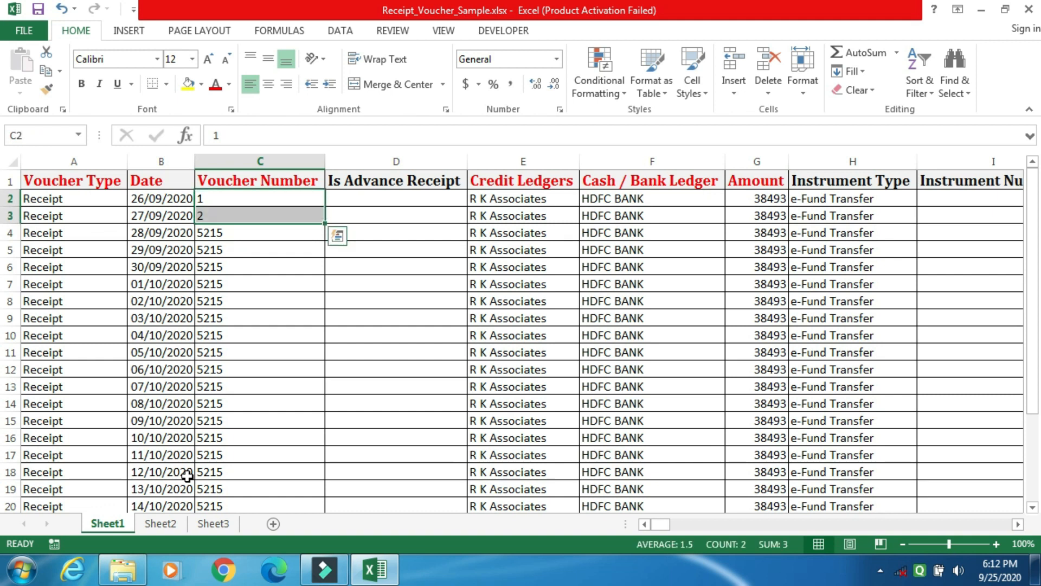
{"action": "left_click_drag", "start_coordinate": [327, 220], "coordinate": [258, 455]}
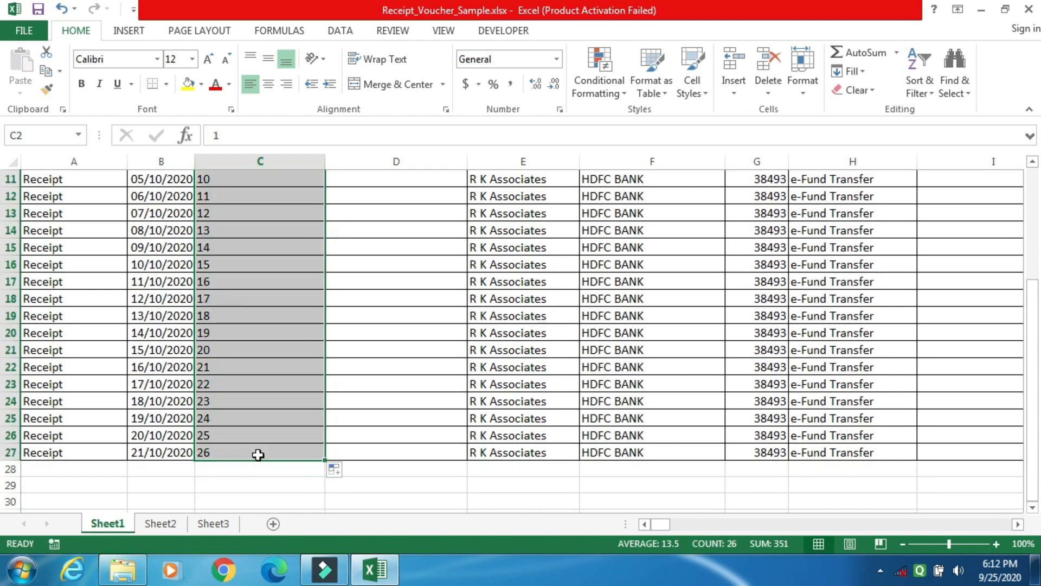
Enter "Advance Receipt" in the Is Advance Receipt column for voucher 2, cell D3
{"action": "key", "text": "Up"}
{"action": "key", "text": "Right"}
{"action": "key", "text": "Down"}
{"action": "key", "text": "Down"}
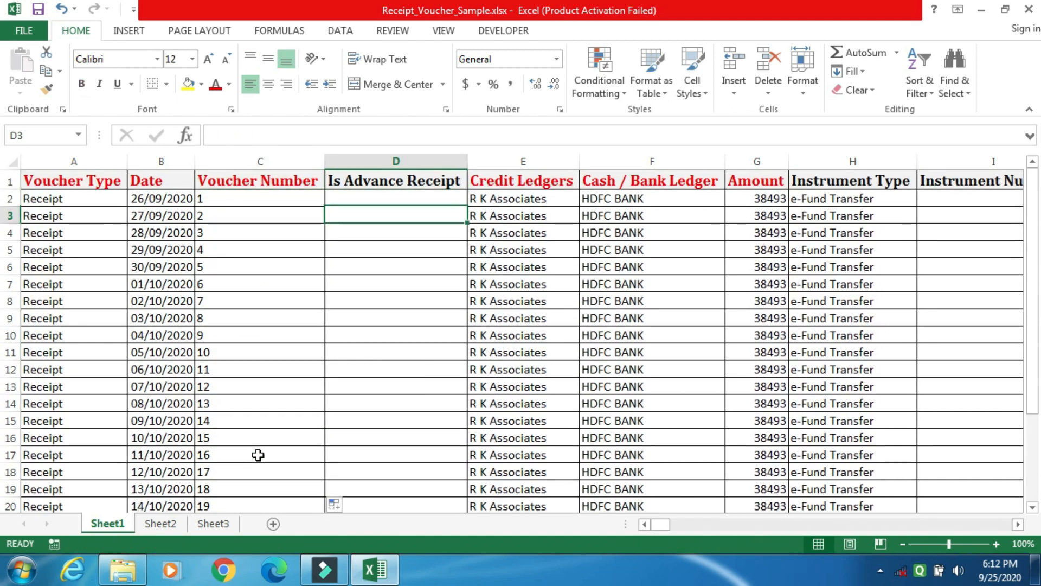
{"action": "type", "text": "aDVA"}
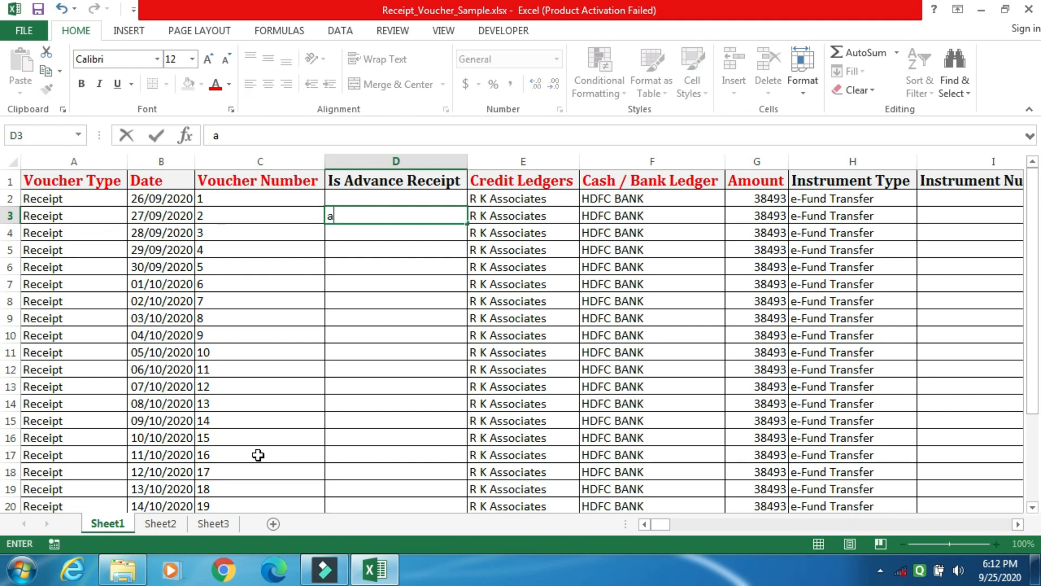
{"action": "key", "text": "BackSpace"}
{"action": "key", "text": "BackSpace"}
{"action": "key", "text": "BackSpace"}
{"action": "key", "text": "BackSpace"}
{"action": "type", "text": "Avance"}
{"action": "key", "text": "BackSpace"}
{"action": "key", "text": "BackSpace"}
{"action": "key", "text": "BackSpace"}
{"action": "key", "text": "BackSpace"}
{"action": "key", "text": "BackSpace"}
{"action": "type", "text": "da"}
{"action": "key", "text": "BackSpace"}
{"action": "type", "text": "vanc"}
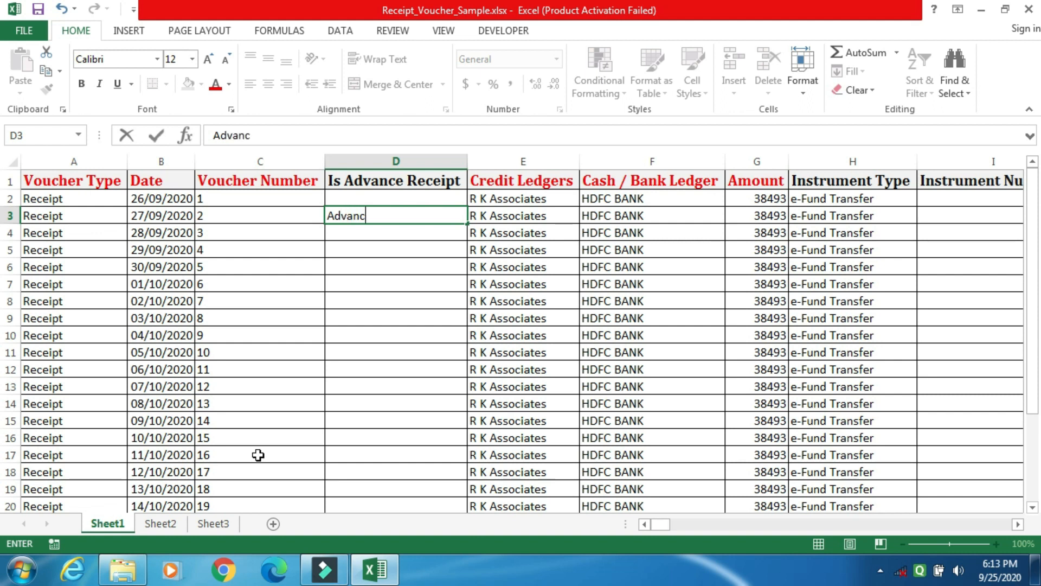
{"action": "type", "text": "e Receipt"}
{"action": "key", "text": "Return"}
{"action": "key", "text": "Up"}
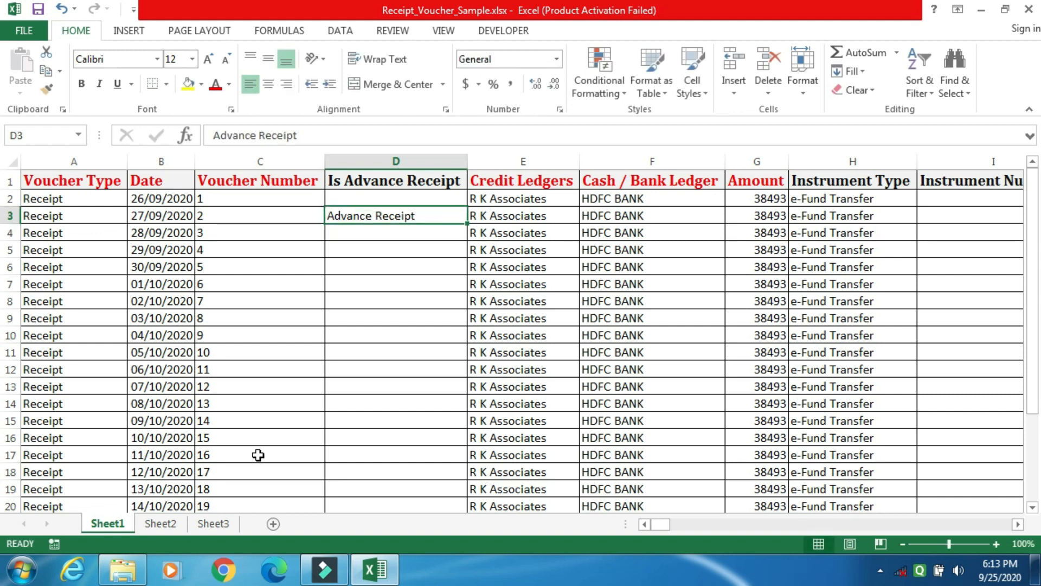
Copy the Advance Receipt entry from D3 to D11 for voucher 10
{"action": "key", "text": "ctrl+c"}
{"action": "key", "text": "Down"}
{"action": "key", "text": "Down"}
{"action": "key", "text": "Down"}
{"action": "key", "text": "Down"}
{"action": "key", "text": "Down"}
{"action": "key", "text": "Down"}
{"action": "key", "text": "Down"}
{"action": "key", "text": "Down"}
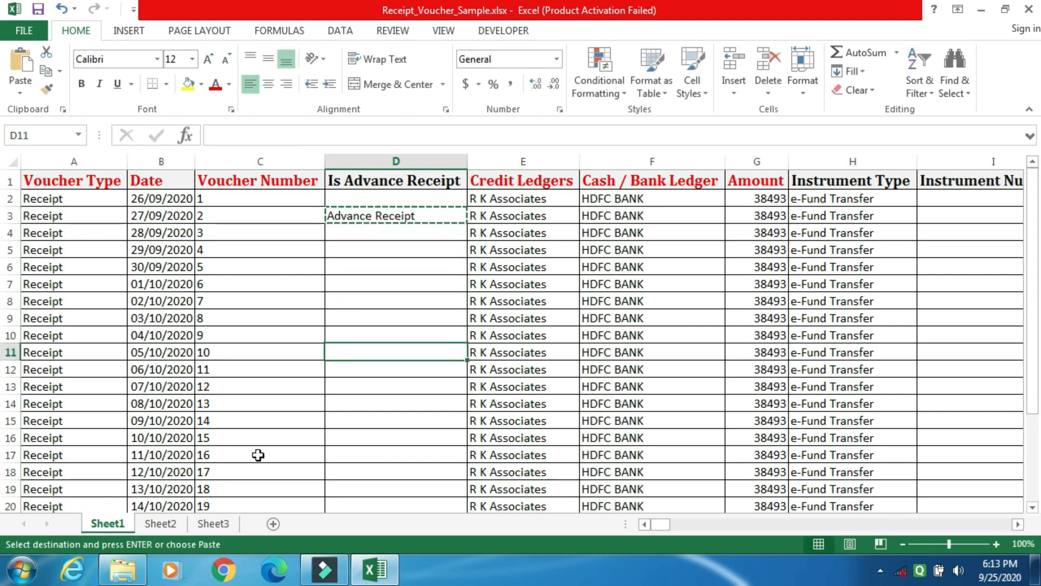
{"action": "key", "text": "ctrl+v"}
{"action": "key", "text": "Escape"}
Fill the Amount column from G2 down to G27 with the random-number formula =RANDBETWEEN(2000,5000)
{"action": "key", "text": "Up"}
{"action": "key", "text": "Up"}
{"action": "key", "text": "Up"}
{"action": "key", "text": "Up"}
{"action": "key", "text": "Up"}
{"action": "key", "text": "Up"}
{"action": "key", "text": "Up"}
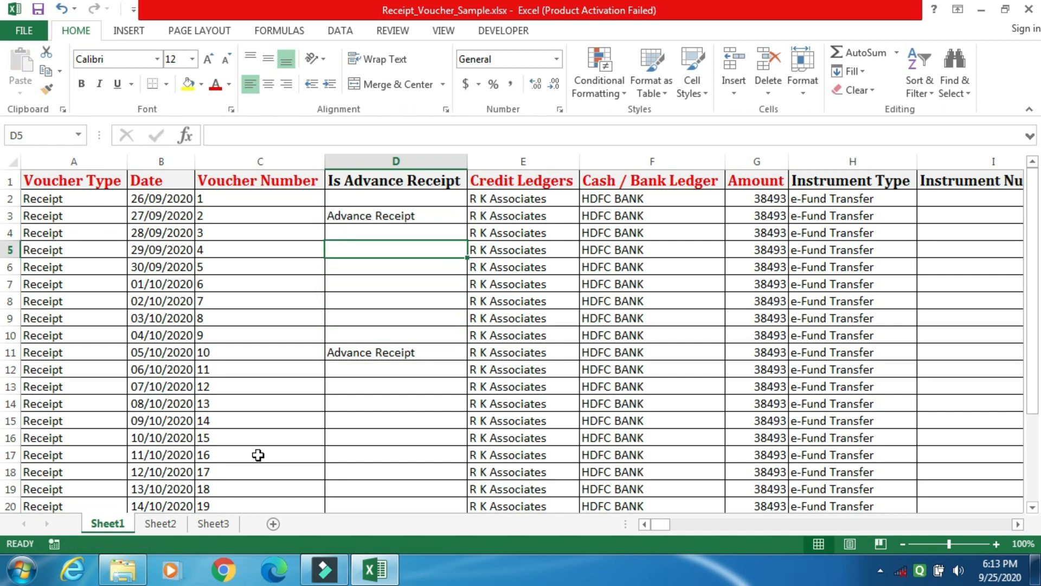
{"action": "key", "text": "Right"}
{"action": "key", "text": "Right"}
{"action": "key", "text": "Right"}
{"action": "key", "text": "Up"}
{"action": "key", "text": "Up"}
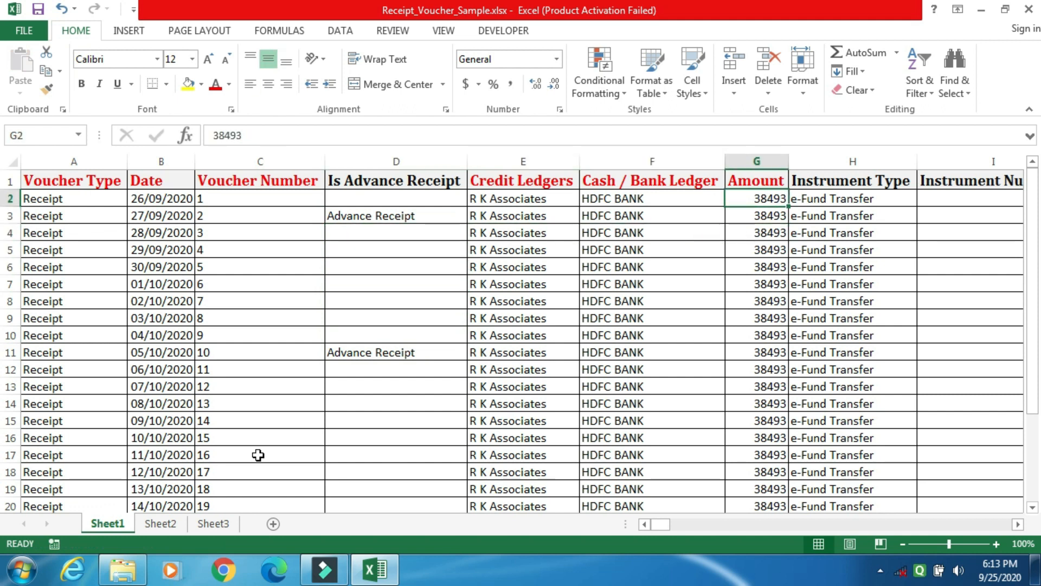
{"action": "key", "text": "shift+Down"}
{"action": "key", "text": "shift+Down"}
{"action": "key", "text": "shift+Down"}
{"action": "key", "text": "shift+Down"}
{"action": "key", "text": "shift+Down"}
{"action": "key", "text": "shift+Down"}
{"action": "key", "text": "shift+Down"}
{"action": "key", "text": "shift+Down"}
{"action": "key", "text": "shift+Down"}
{"action": "key", "text": "shift+Down"}
{"action": "key", "text": "shift+Down"}
{"action": "key", "text": "shift+Down"}
{"action": "key", "text": "shift+Down"}
{"action": "key", "text": "shift+Down"}
{"action": "key", "text": "shift+Down"}
{"action": "key", "text": "shift+Down"}
{"action": "key", "text": "shift+Down"}
{"action": "key", "text": "shift+Down"}
{"action": "key", "text": "shift+Down"}
{"action": "key", "text": "shift+Down"}
{"action": "key", "text": "shift+Down"}
{"action": "key", "text": "shift+Down"}
{"action": "key", "text": "shift+Down"}
{"action": "key", "text": "shift+Down"}
{"action": "key", "text": "shift+Down"}
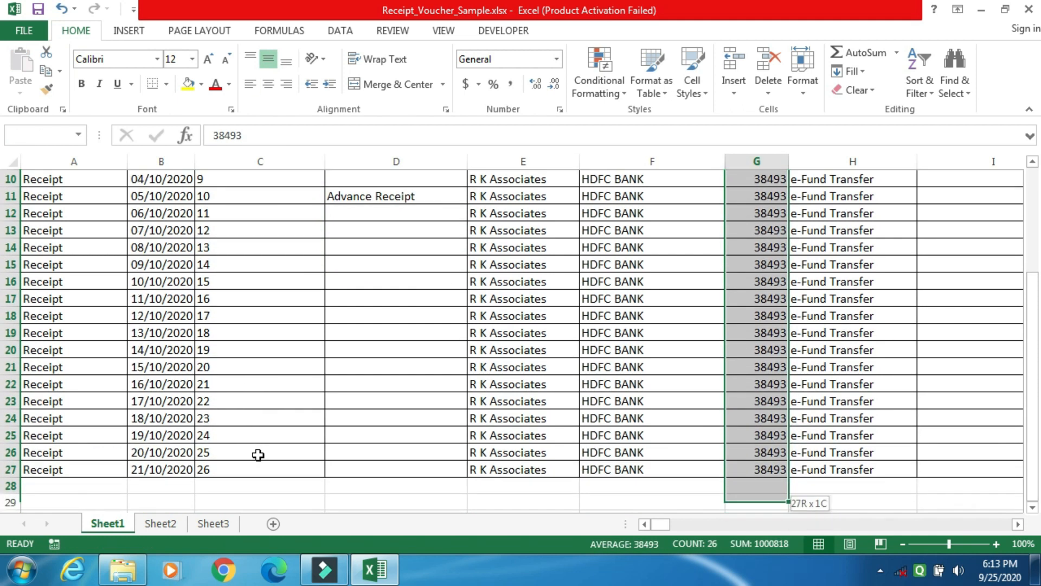
{"action": "type", "text": "=ran"}
{"action": "key", "text": "Down"}
{"action": "key", "text": "Tab"}
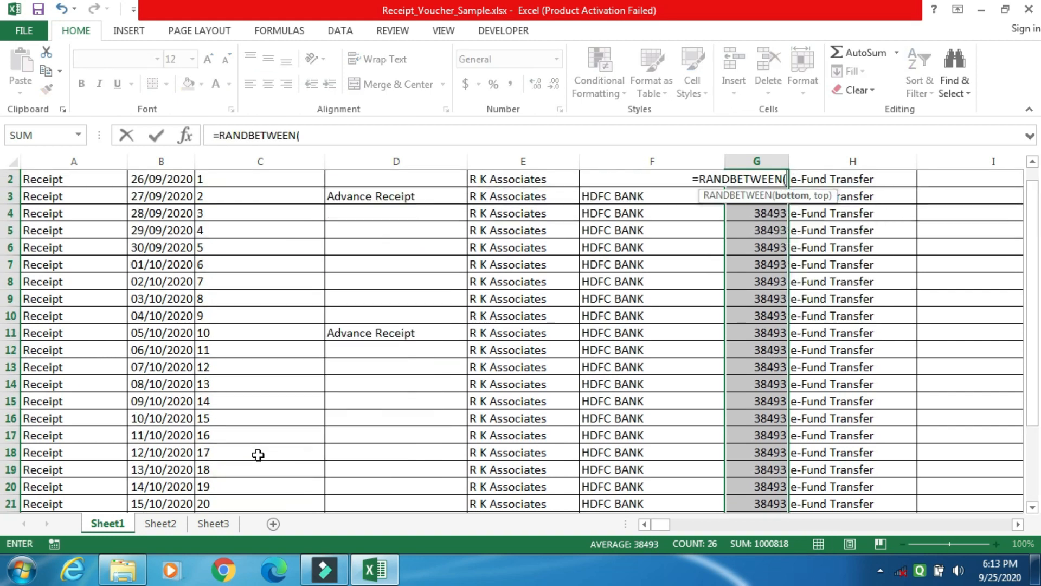
{"action": "type", "text": "2000"}
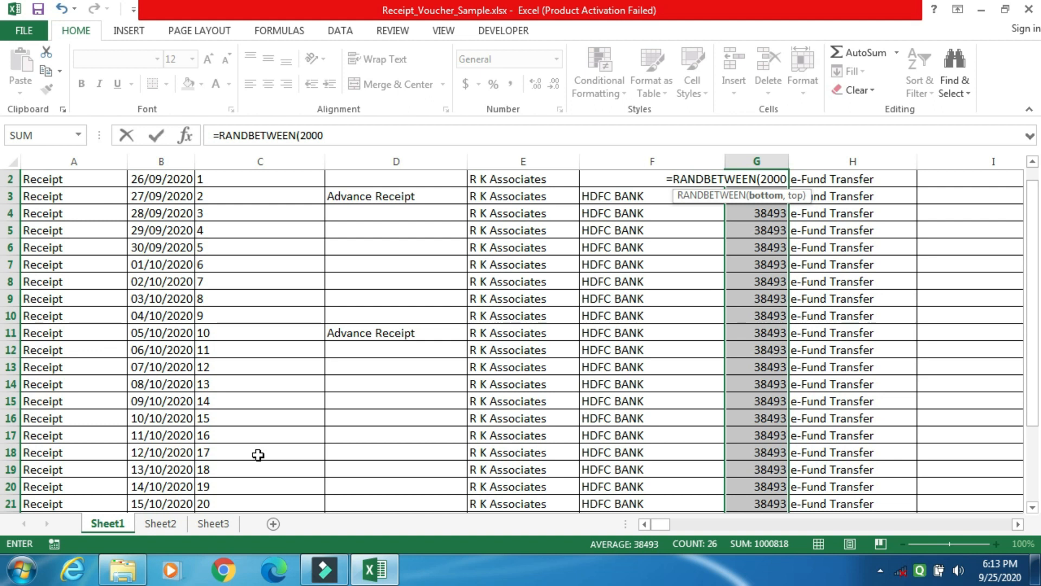
{"action": "type", "text": ",5000)"}
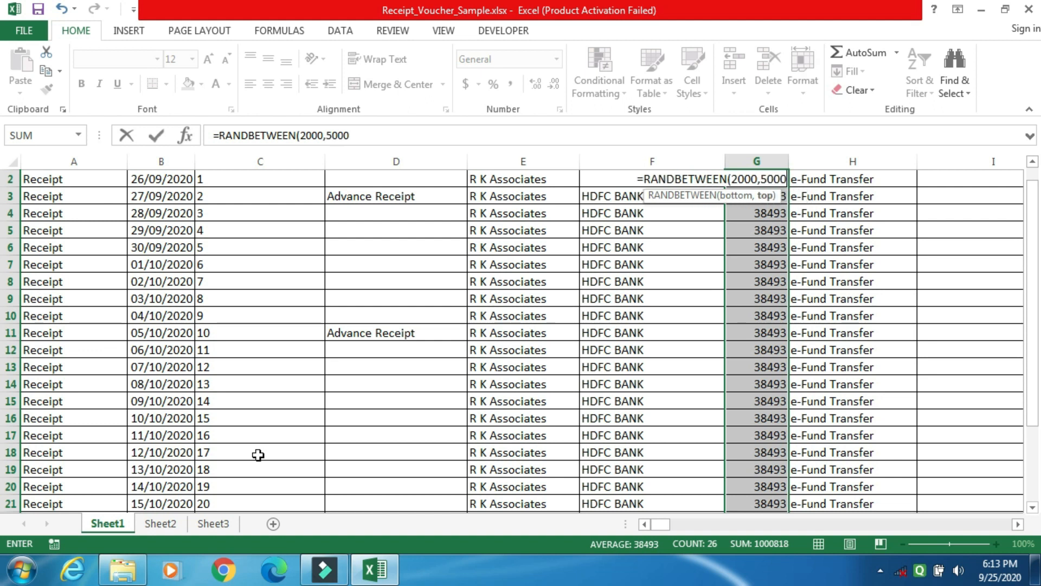
{"action": "key", "text": "ctrl+Return"}
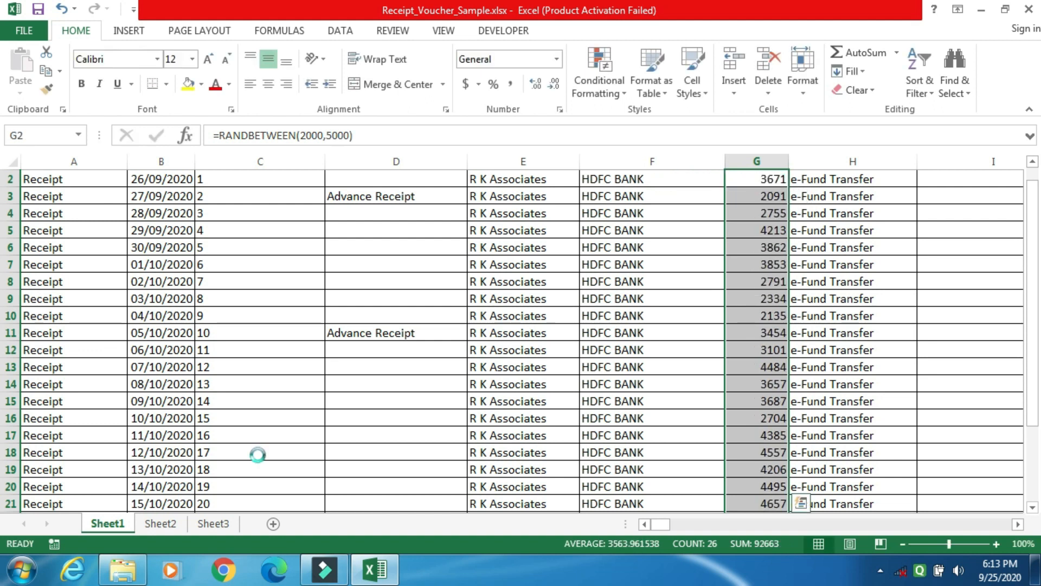
Replace the random formulas in the Amount column with fixed values by copying and pasting them as values
{"action": "key", "text": "ctrl+c"}
{"action": "key", "text": "ctrl+alt+v"}
{"action": "key", "text": "v"}
{"action": "key", "text": "Return"}
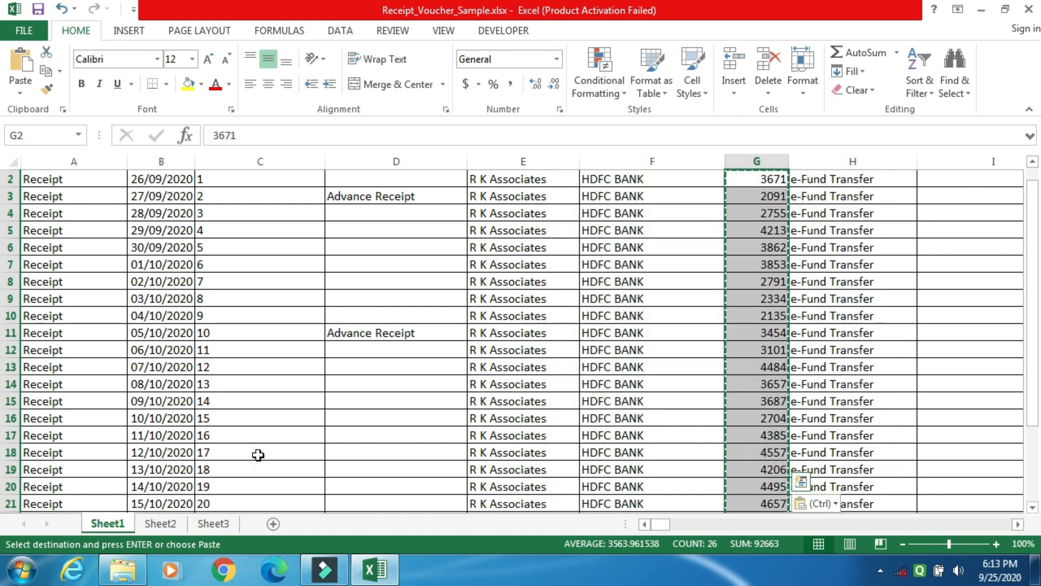
{"action": "key", "text": "Escape"}
Fill the Instrument Number column from I2 down to I27 with the formula =RANDBETWEEN(10,100)
{"action": "key", "text": "Up"}
{"action": "key", "text": "Down"}
{"action": "key", "text": "Right"}
{"action": "key", "text": "Right"}
{"action": "key", "text": "Left"}
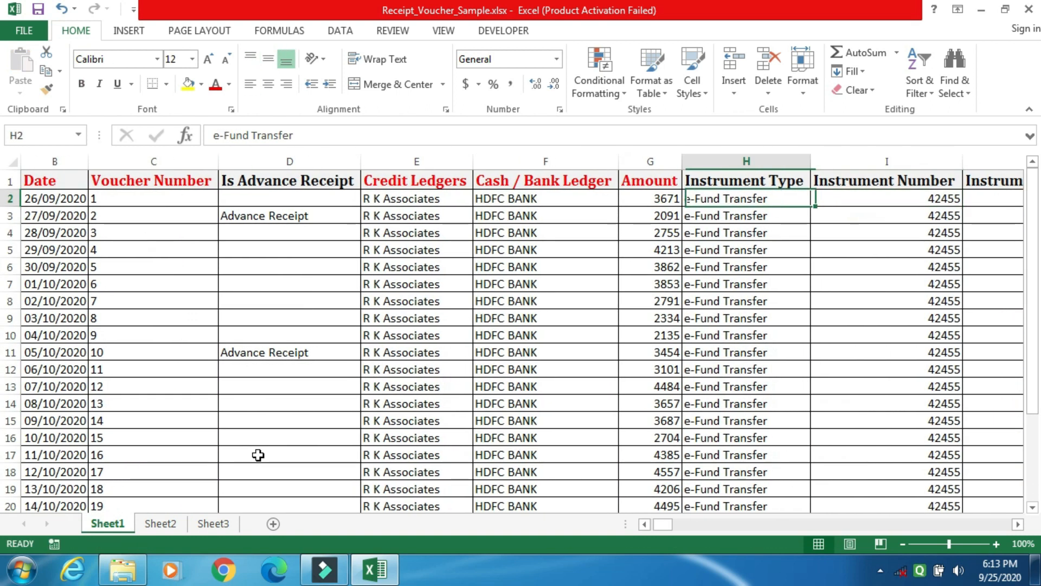
{"action": "key", "text": "Down"}
{"action": "key", "text": "Down"}
{"action": "key", "text": "Up"}
{"action": "key", "text": "Up"}
{"action": "key", "text": "Right"}
{"action": "key", "text": "Right"}
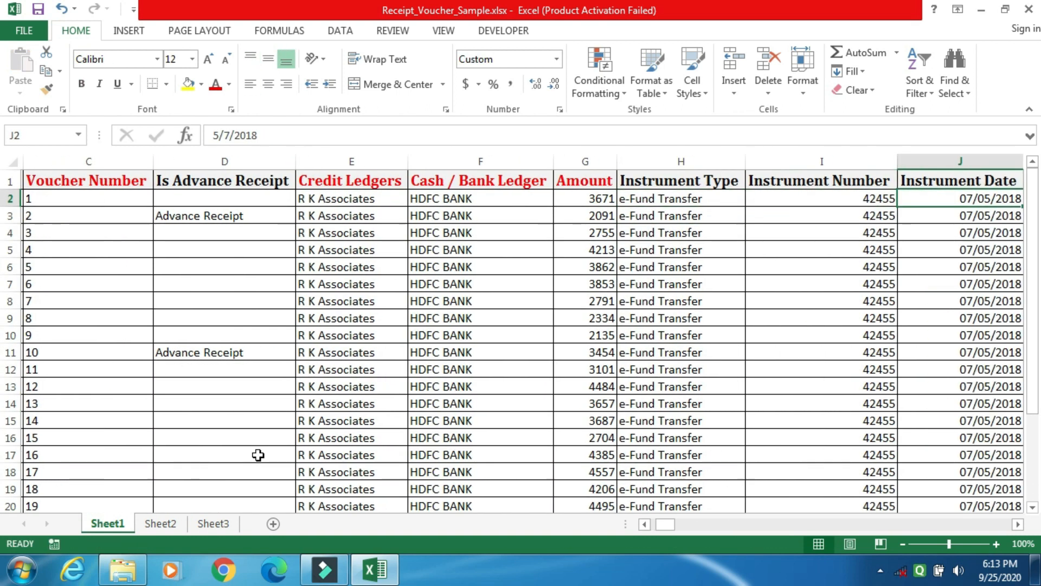
{"action": "key", "text": "Left"}
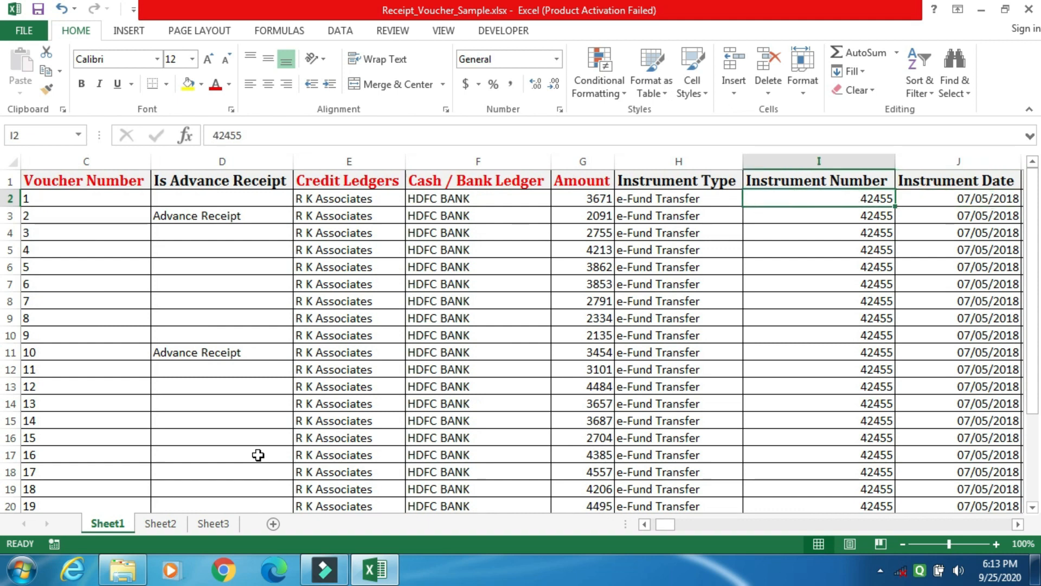
{"action": "key", "text": "ctrl+shift+Down"}
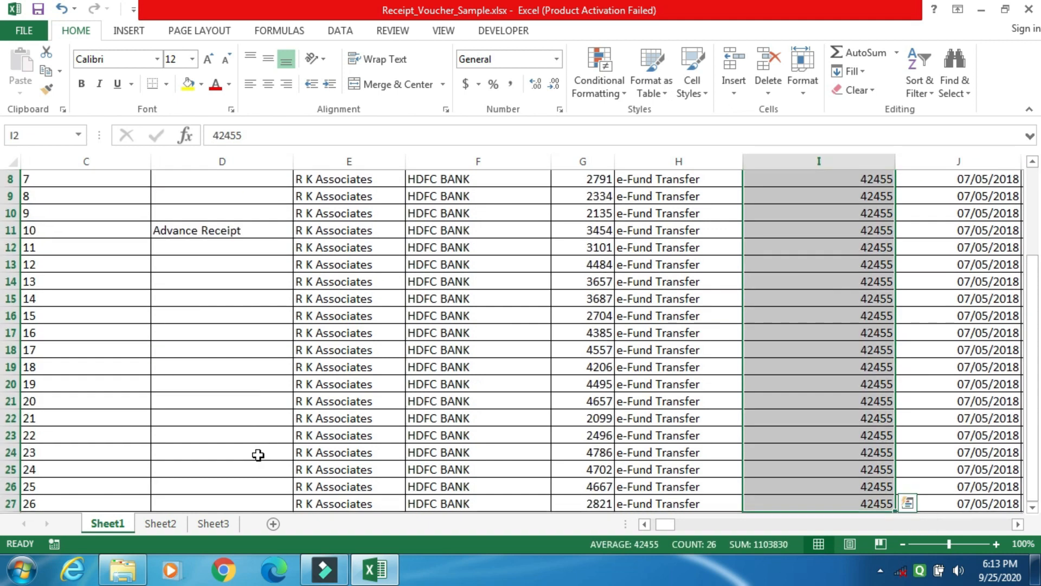
{"action": "type", "text": "=ran"}
{"action": "key", "text": "Down"}
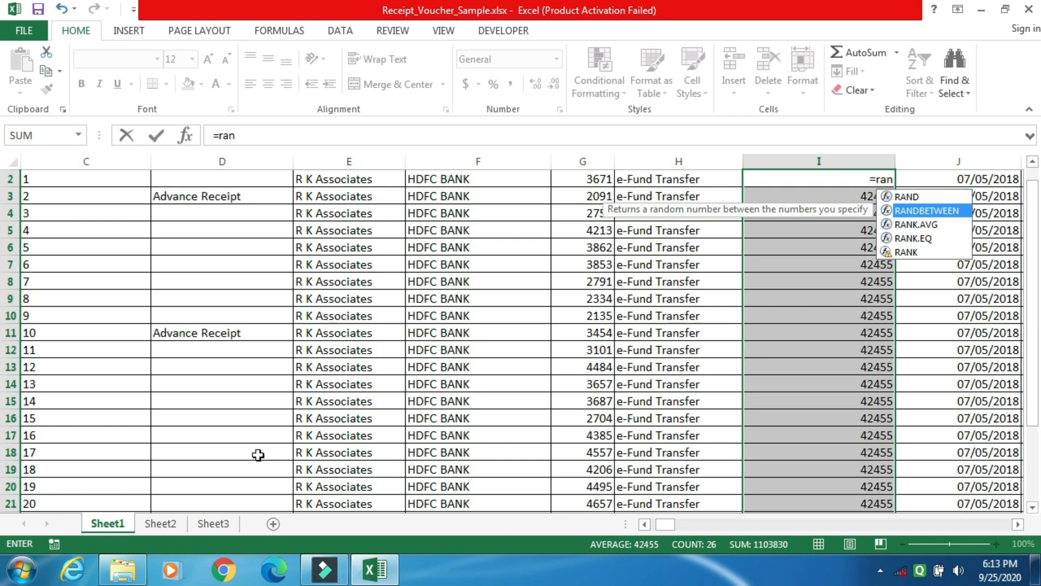
{"action": "key", "text": "Tab"}
{"action": "type", "text": "10,"}
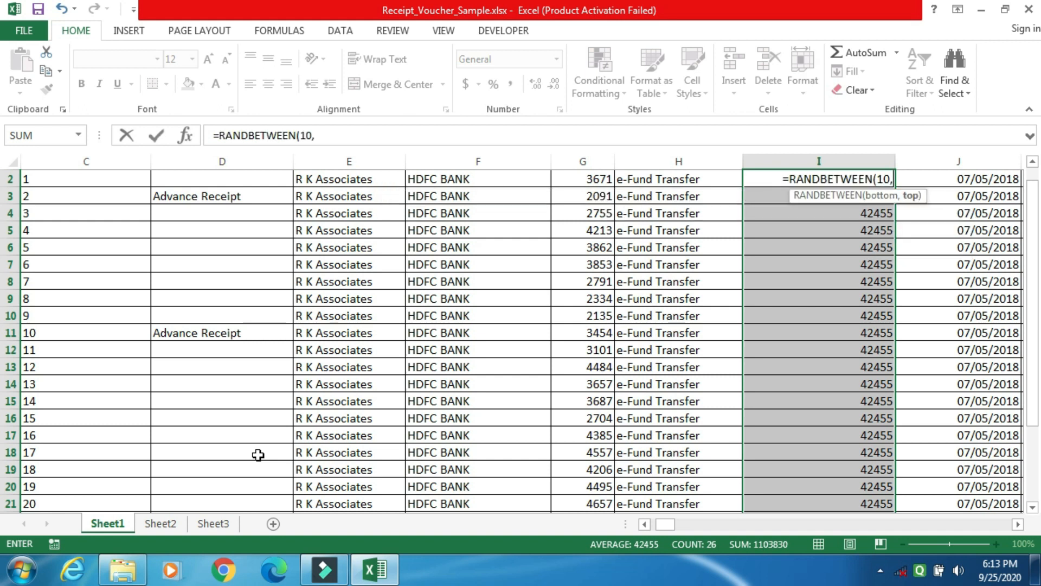
{"action": "type", "text": "100)"}
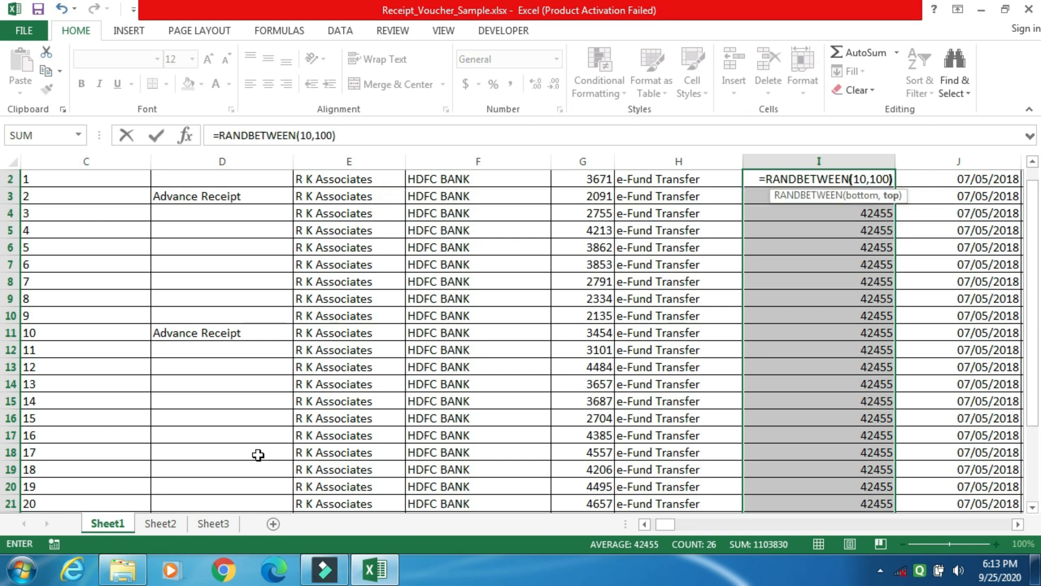
{"action": "key", "text": "ctrl+Return"}
Convert the Instrument Number formulas to fixed values by pasting the copied range over itself as values
{"action": "key", "text": "ctrl+c"}
{"action": "key", "text": "ctrl+alt+v"}
{"action": "key", "text": "v"}
{"action": "key", "text": "Return"}
{"action": "key", "text": "Escape"}
Change the Issued Bank entry in cell K4 to RBI
{"action": "key", "text": "Up"}
{"action": "key", "text": "Down"}
{"action": "key", "text": "Right"}
{"action": "key", "text": "Right"}
{"action": "key", "text": "Left"}
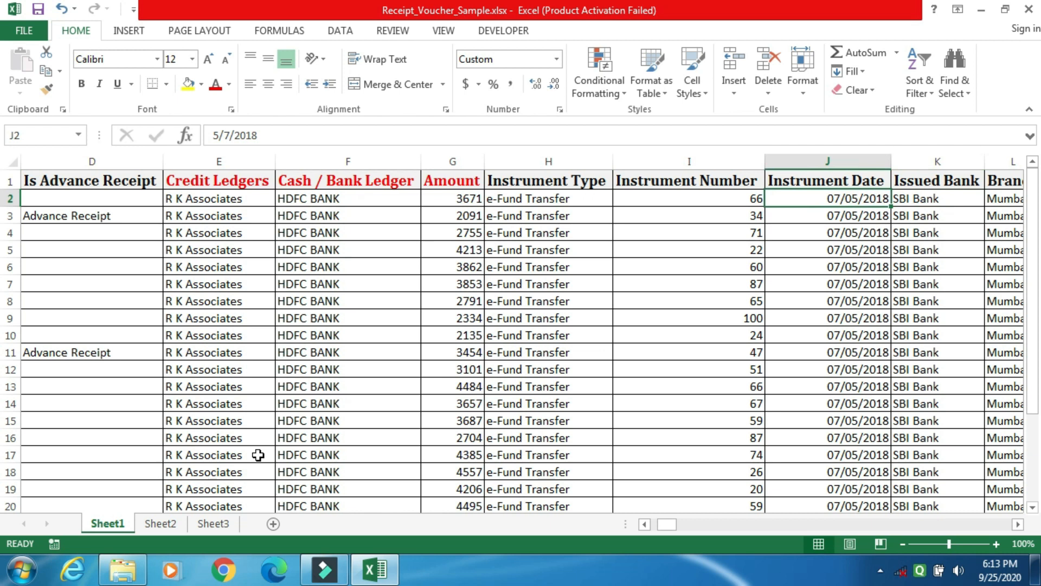
{"action": "key", "text": "Right"}
{"action": "key", "text": "Right"}
{"action": "key", "text": "Left"}
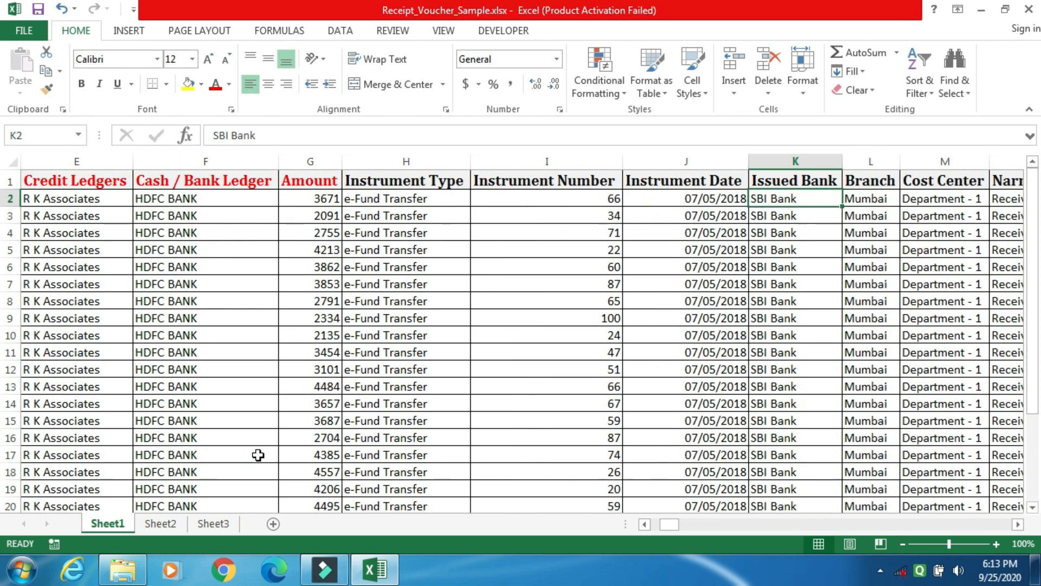
{"action": "key", "text": "Down"}
{"action": "key", "text": "Down"}
{"action": "type", "text": "RBI"}
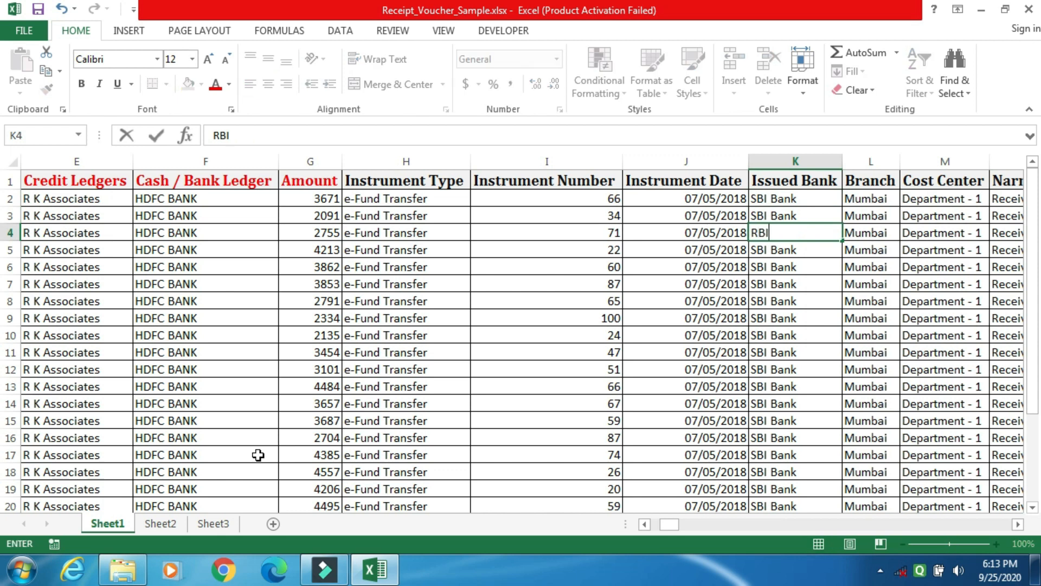
{"action": "key", "text": "Return"}
Change the Issued Bank entry in cell K7 to PNB
{"action": "key", "text": "Down"}
{"action": "key", "text": "Down"}
{"action": "type", "text": "Hd"}
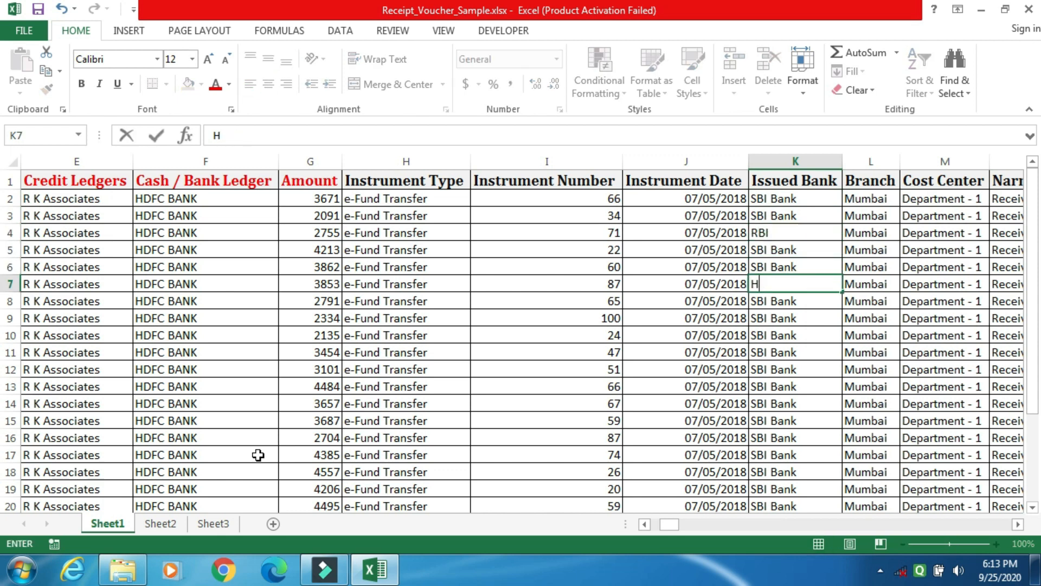
{"action": "key", "text": "BackSpace"}
{"action": "key", "text": "BackSpace"}
{"action": "type", "text": "ICIC"}
{"action": "key", "text": "BackSpace"}
{"action": "key", "text": "BackSpace"}
{"action": "key", "text": "BackSpace"}
{"action": "key", "text": "BackSpace"}
{"action": "type", "text": "PNB"}
{"action": "key", "text": "Return"}
Change the Issued Bank entry in cell K12 to CBI
{"action": "key", "text": "Down"}
{"action": "key", "text": "Down"}
{"action": "key", "text": "Down"}
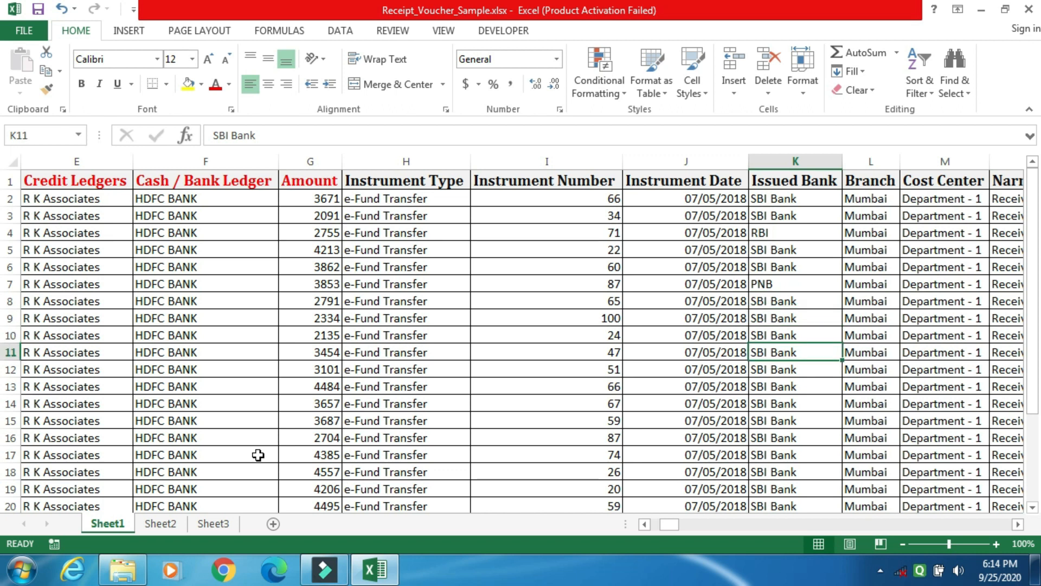
{"action": "key", "text": "Up"}
{"action": "key", "text": "Up"}
{"action": "key", "text": "Up"}
{"action": "key", "text": "Up"}
{"action": "key", "text": "Down"}
{"action": "key", "text": "Down"}
{"action": "key", "text": "Down"}
{"action": "key", "text": "Down"}
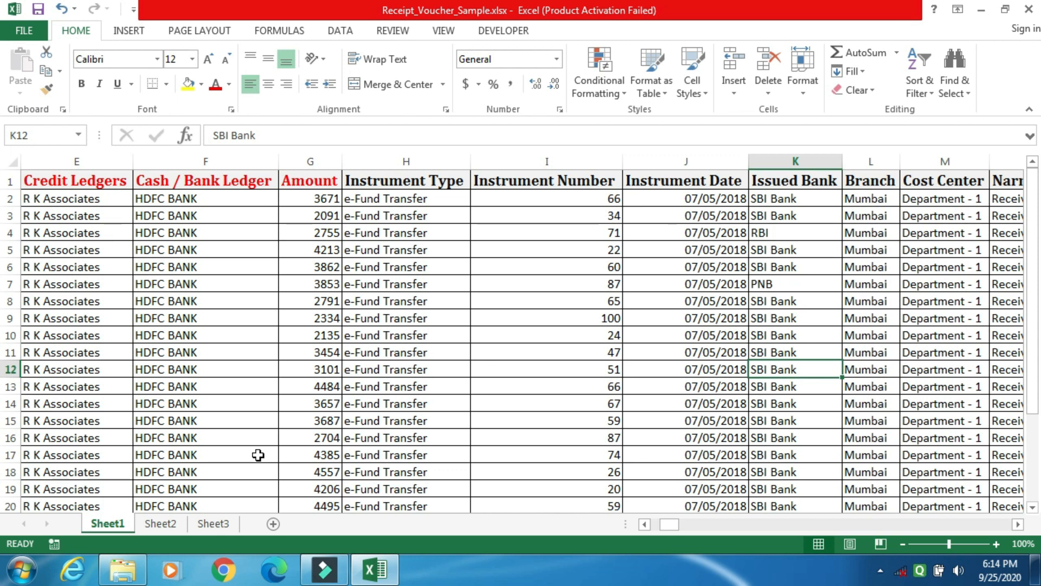
{"action": "type", "text": "CBI"}
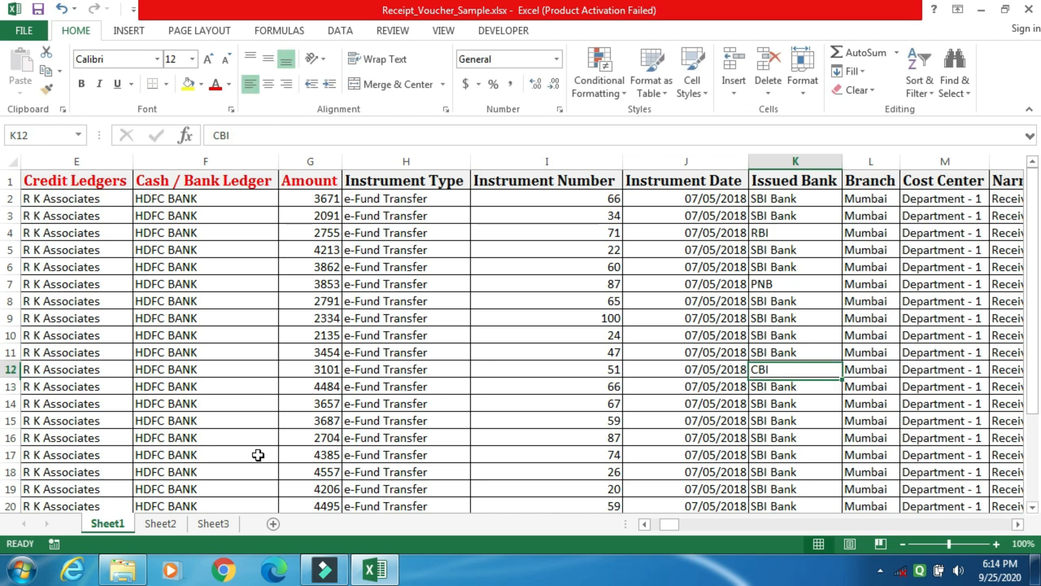
Look over the Branch and Cost Center columns and review the sheet back to the Voucher Type column
{"action": "key", "text": "Right"}
{"action": "key", "text": "Right"}
{"action": "key", "text": "Left"}
{"action": "key", "text": "Right"}
{"action": "key", "text": "Right"}
{"action": "key", "text": "Left"}
{"action": "key", "text": "Left"}
{"action": "key", "text": "Left"}
{"action": "key", "text": "Left"}
{"action": "key", "text": "Left"}
{"action": "key", "text": "Left"}
{"action": "key", "text": "Left"}
{"action": "key", "text": "Left"}
{"action": "key", "text": "Left"}
{"action": "key", "text": "Left"}
{"action": "key", "text": "Left"}
{"action": "key", "text": "Left"}
{"action": "key", "text": "Left"}
{"action": "key", "text": "Up"}
{"action": "key", "text": "Up"}
{"action": "key", "text": "Up"}
{"action": "key", "text": "Up"}
{"action": "key", "text": "Up"}
{"action": "key", "text": "Up"}
{"action": "key", "text": "Up"}
{"action": "key", "text": "Up"}
{"action": "key", "text": "Up"}
{"action": "key", "text": "Up"}
{"action": "key", "text": "Up"}
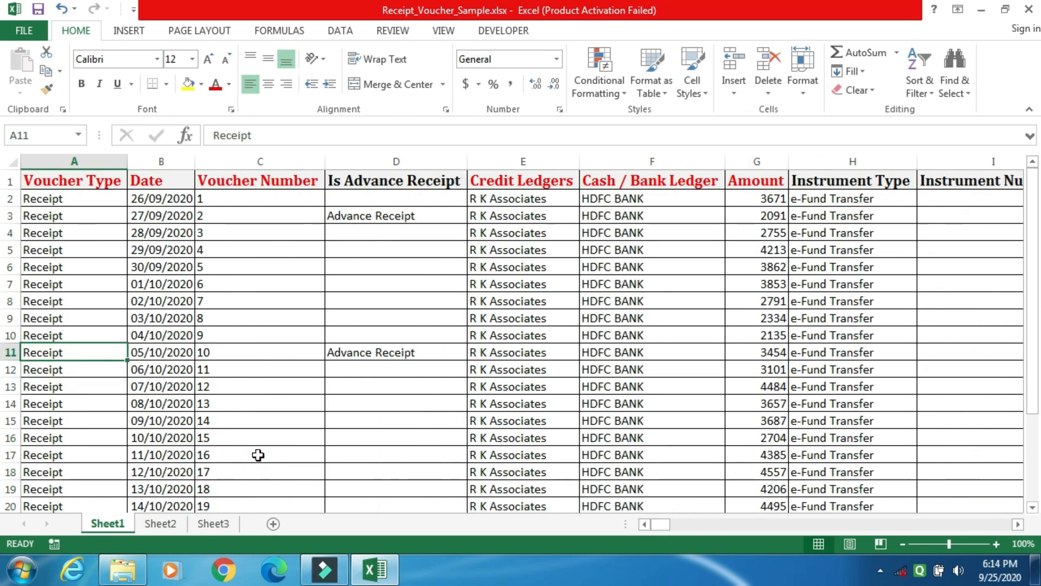
Copy the row of Tally XML tags in row 2, from cell P2 through the last filled column
{"action": "key", "text": "Right"}
{"action": "key", "text": "Right"}
{"action": "key", "text": "Right"}
{"action": "key", "text": "Right"}
{"action": "key", "text": "Right"}
{"action": "key", "text": "Right"}
{"action": "key", "text": "Right"}
{"action": "key", "text": "Right"}
{"action": "key", "text": "Right"}
{"action": "key", "text": "Right"}
{"action": "key", "text": "Right"}
{"action": "key", "text": "Right"}
{"action": "key", "text": "Right"}
{"action": "key", "text": "Right"}
{"action": "key", "text": "Right"}
{"action": "key", "text": "Right"}
{"action": "key", "text": "Right"}
{"action": "key", "text": "Right"}
{"action": "key", "text": "Left"}
{"action": "key", "text": "Left"}
{"action": "key", "text": "Left"}
{"action": "key", "text": "Left"}
{"action": "key", "text": "Down"}
{"action": "key", "text": "Right"}
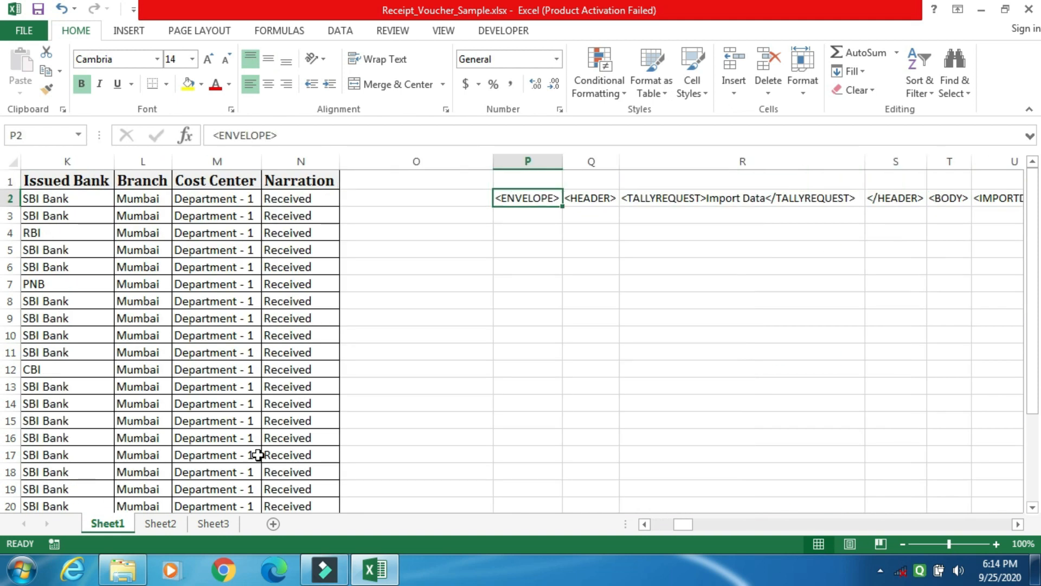
{"action": "key", "text": "ctrl+shift+Right"}
{"action": "key", "text": "ctrl+c"}
{"action": "key", "text": "Left"}
{"action": "key", "text": "Left"}
{"action": "key", "text": "Left"}
{"action": "key", "text": "Right"}
{"action": "key", "text": "Right"}
{"action": "key", "text": "Right"}
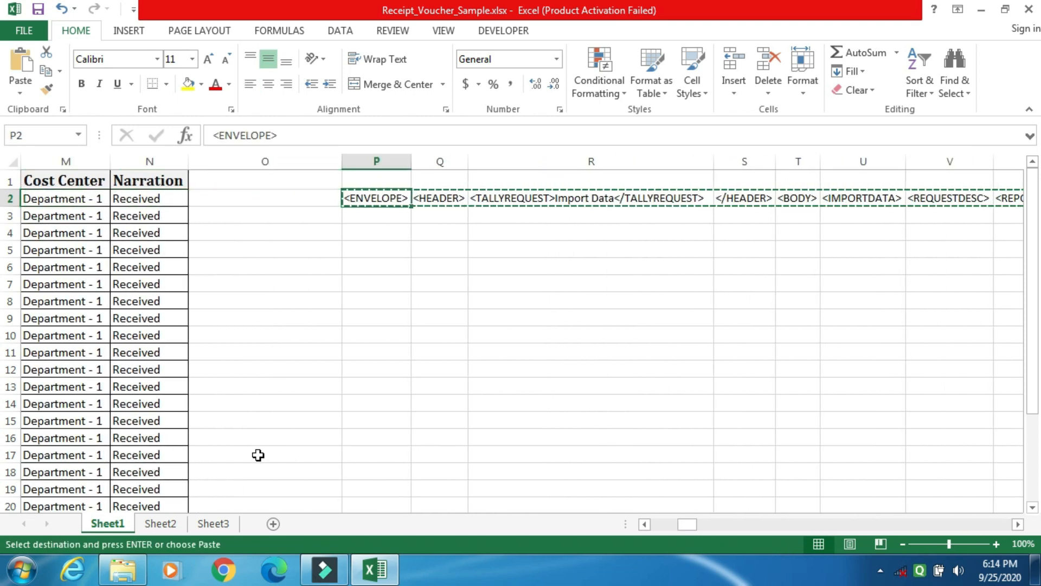
Paste the copied XML tag row into rows 3 to 27, starting at column P, alongside the voucher rows
{"action": "key", "text": "Down"}
{"action": "key", "text": "shift+Down"}
{"action": "key", "text": "shift+Down"}
{"action": "key", "text": "shift+Down"}
{"action": "key", "text": "shift+Down"}
{"action": "key", "text": "shift+Down"}
{"action": "key", "text": "shift+Down"}
{"action": "key", "text": "shift+Down"}
{"action": "key", "text": "shift+Down"}
{"action": "key", "text": "shift+Down"}
{"action": "key", "text": "shift+Down"}
{"action": "key", "text": "shift+Down"}
{"action": "key", "text": "shift+Down"}
{"action": "key", "text": "shift+Down"}
{"action": "key", "text": "shift+Down"}
{"action": "key", "text": "shift+Down"}
{"action": "key", "text": "shift+Down"}
{"action": "key", "text": "shift+Down"}
{"action": "key", "text": "shift+Down"}
{"action": "key", "text": "shift+Down"}
{"action": "key", "text": "shift+Down"}
{"action": "key", "text": "shift+Down"}
{"action": "key", "text": "shift+Down"}
{"action": "key", "text": "shift+Down"}
{"action": "key", "text": "shift+Down"}
{"action": "key", "text": "shift+Down"}
{"action": "key", "text": "shift+Down"}
{"action": "key", "text": "shift+Down"}
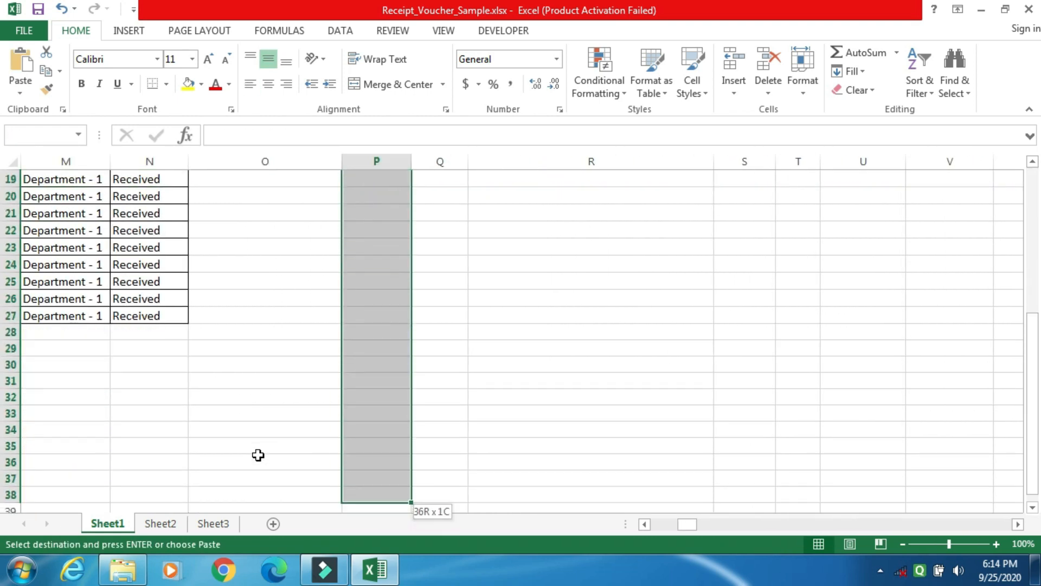
{"action": "key", "text": "shift+Up"}
{"action": "key", "text": "shift+Up"}
{"action": "key", "text": "shift+Up"}
{"action": "key", "text": "shift+Up"}
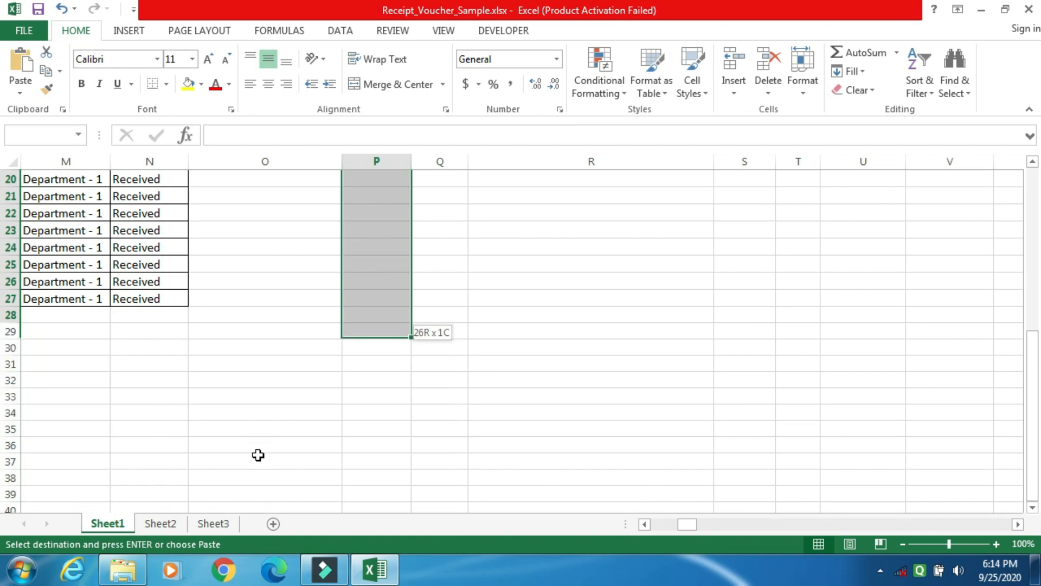
{"action": "key", "text": "ctrl+v"}
{"action": "scroll", "coordinate": [258, 454], "scroll_direction": "up", "scroll_amount": 6}
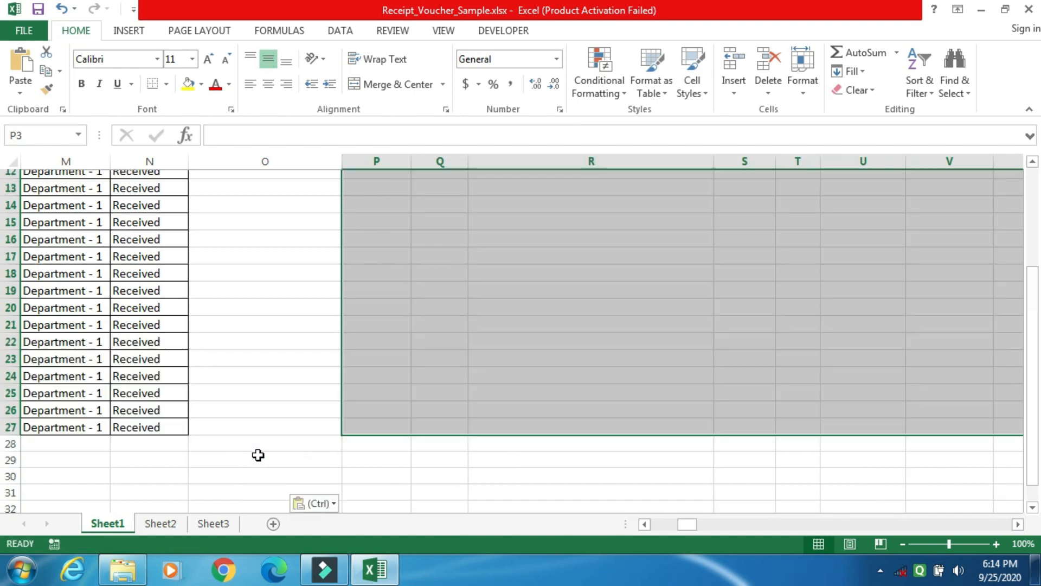
Copy the whole XML block from P2 down to row 27 and across to its last column
{"action": "key", "text": "Escape"}
{"action": "key", "text": "Up"}
{"action": "key", "text": "ctrl+shift+Down"}
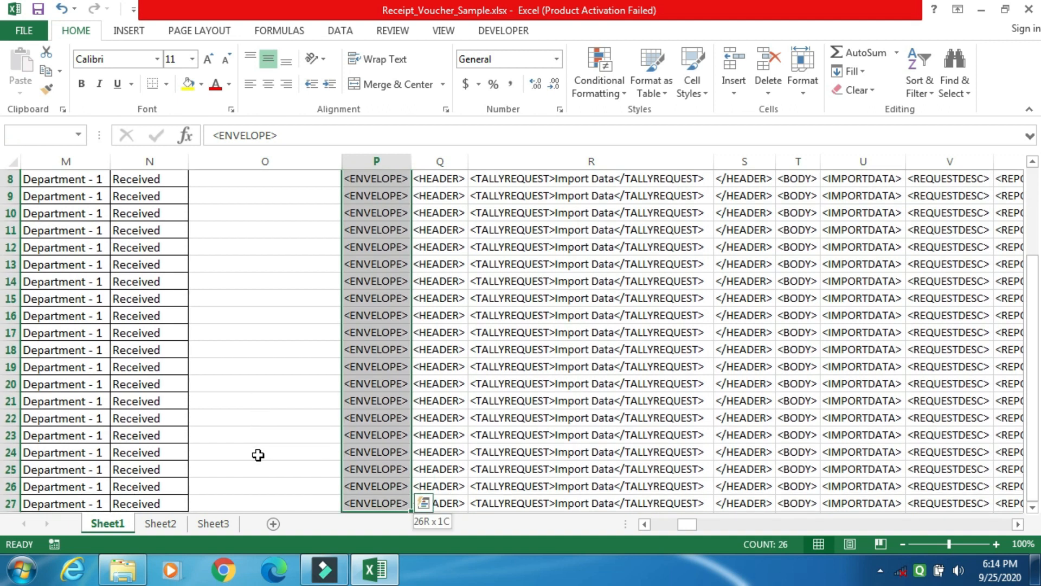
{"action": "key", "text": "ctrl+shift+Right"}
{"action": "key", "text": "ctrl+c"}
Create a new text document on the desktop named 2509
{"action": "key", "text": "super+d"}
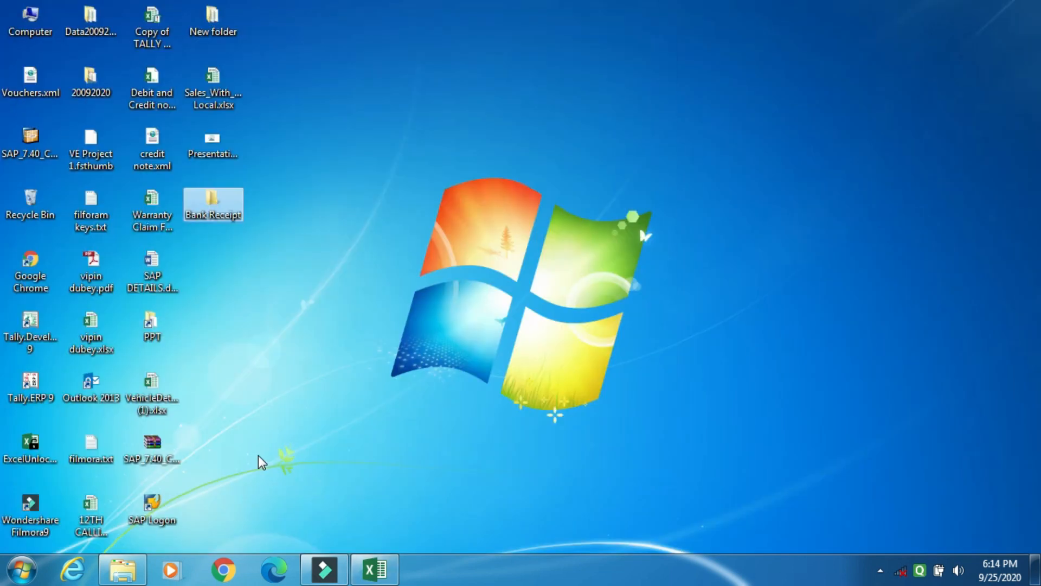
{"action": "right_click", "coordinate": [420, 216]}
{"action": "mouse_move", "coordinate": [477, 350]}
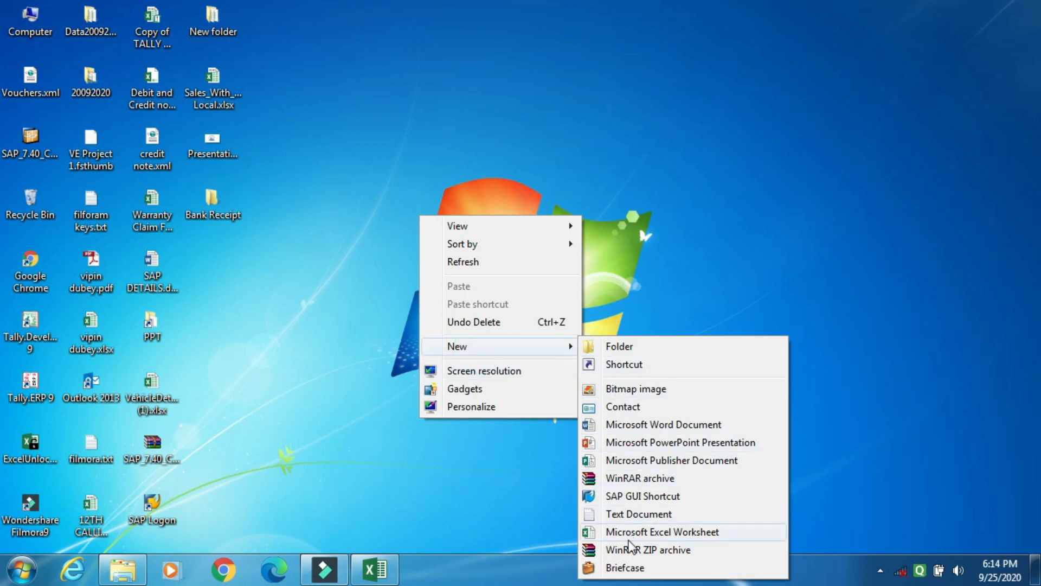
{"action": "left_click", "coordinate": [636, 515]}
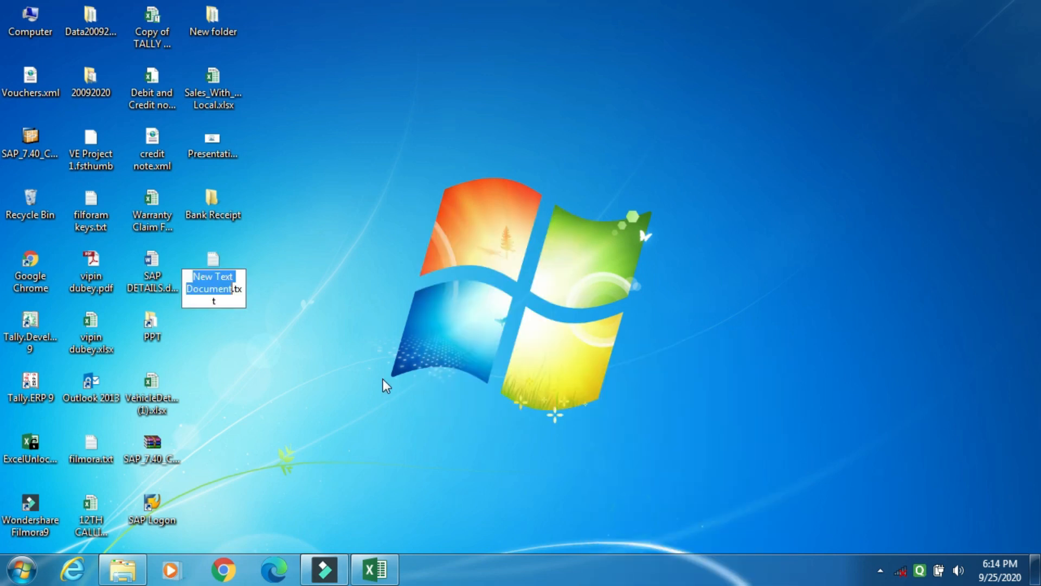
{"action": "type", "text": "2509"}
{"action": "left_click", "coordinate": [353, 369]}
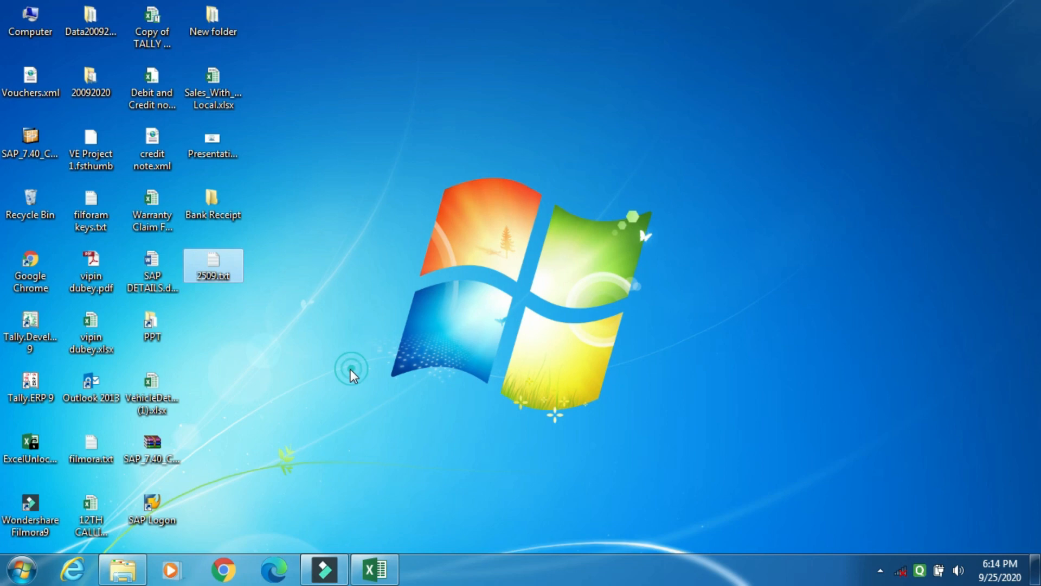
Paste the copied XML block into 2509.txt in Notepad, save the file and close it
{"action": "double_click", "coordinate": [214, 266]}
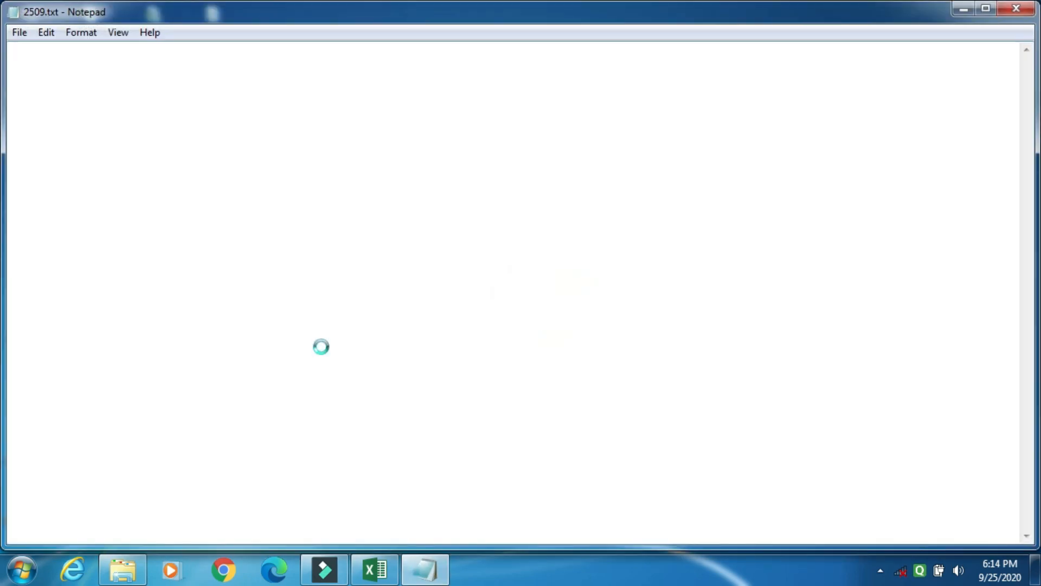
{"action": "key", "text": "ctrl+v"}
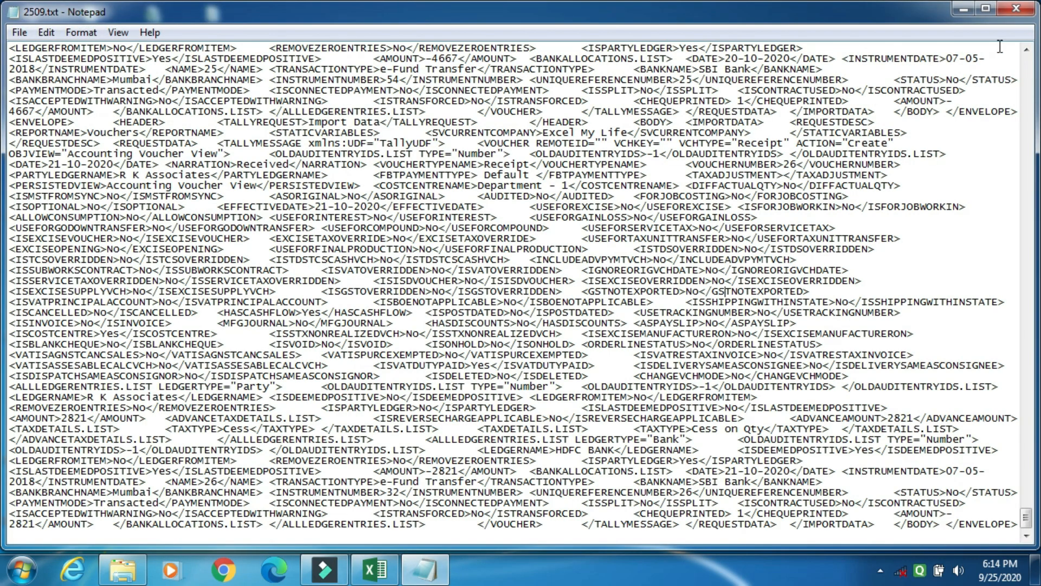
{"action": "left_click", "coordinate": [1016, 8]}
Select the full file path of 2509.txt in its security properties
{"action": "right_click", "coordinate": [212, 271]}
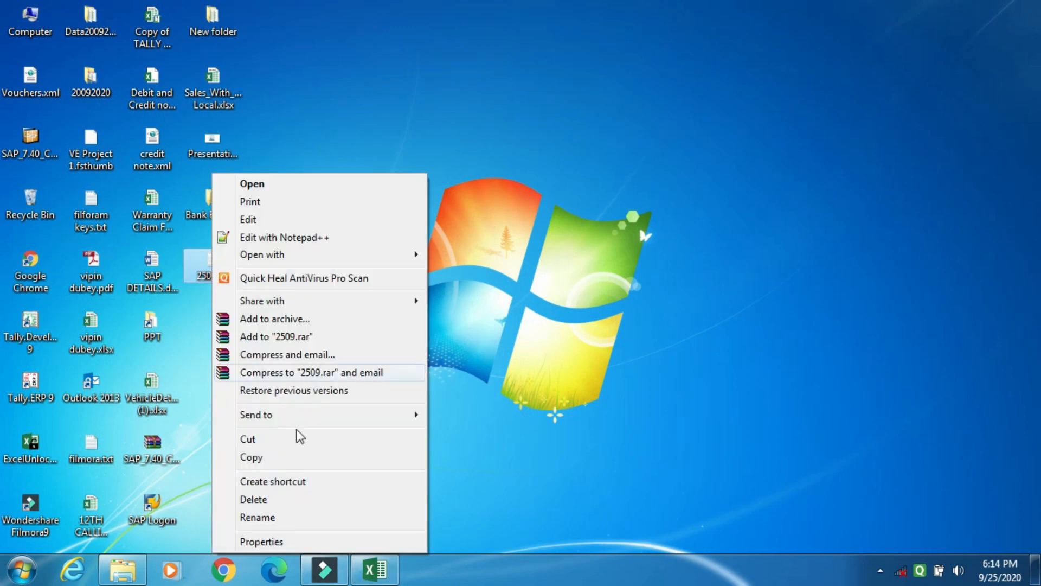
{"action": "left_click", "coordinate": [288, 544]}
{"action": "left_click", "coordinate": [284, 171]}
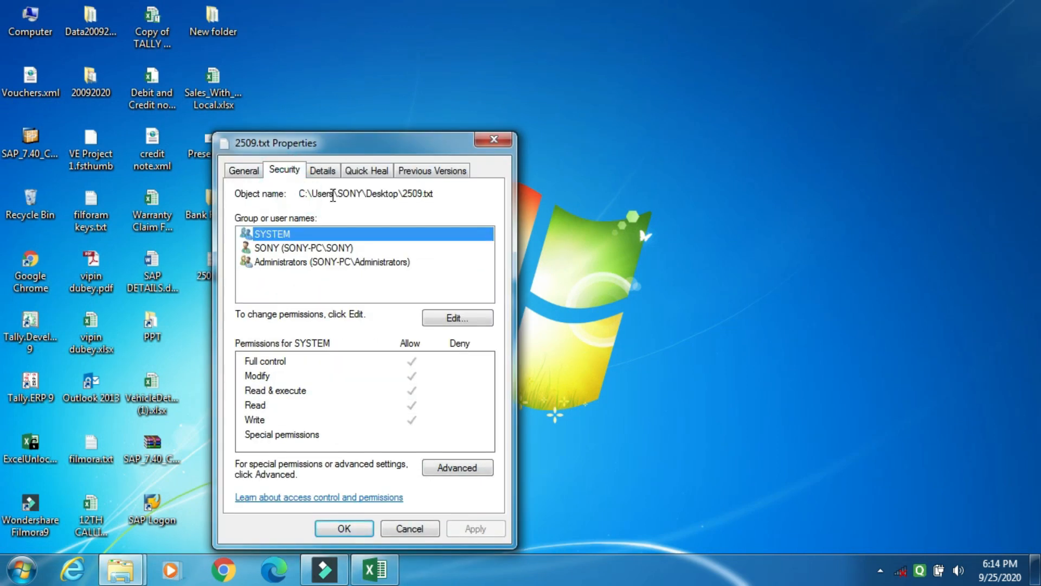
{"action": "left_click_drag", "start_coordinate": [302, 194], "coordinate": [435, 194]}
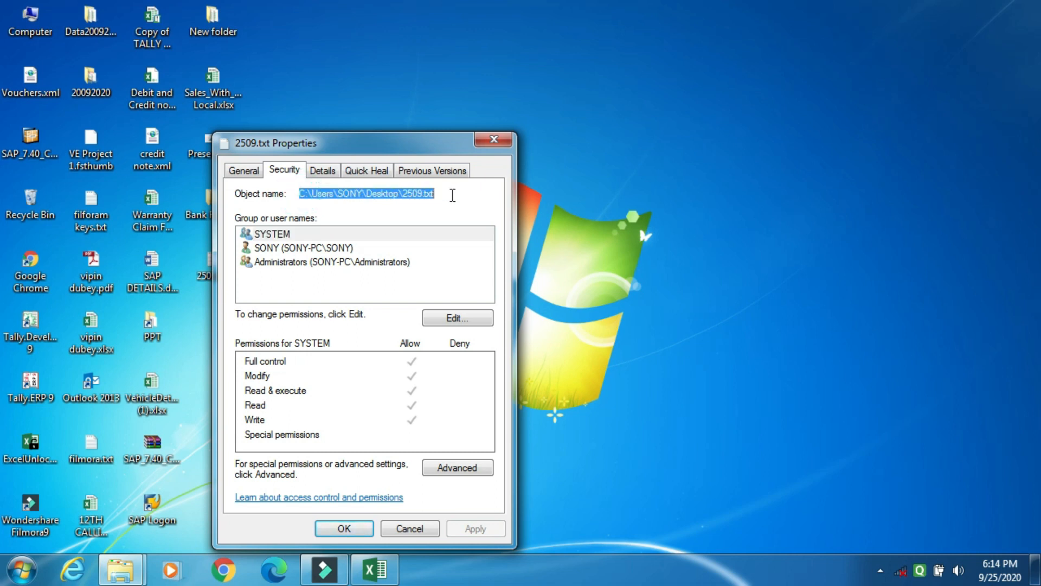
{"action": "left_click", "coordinate": [493, 140]}
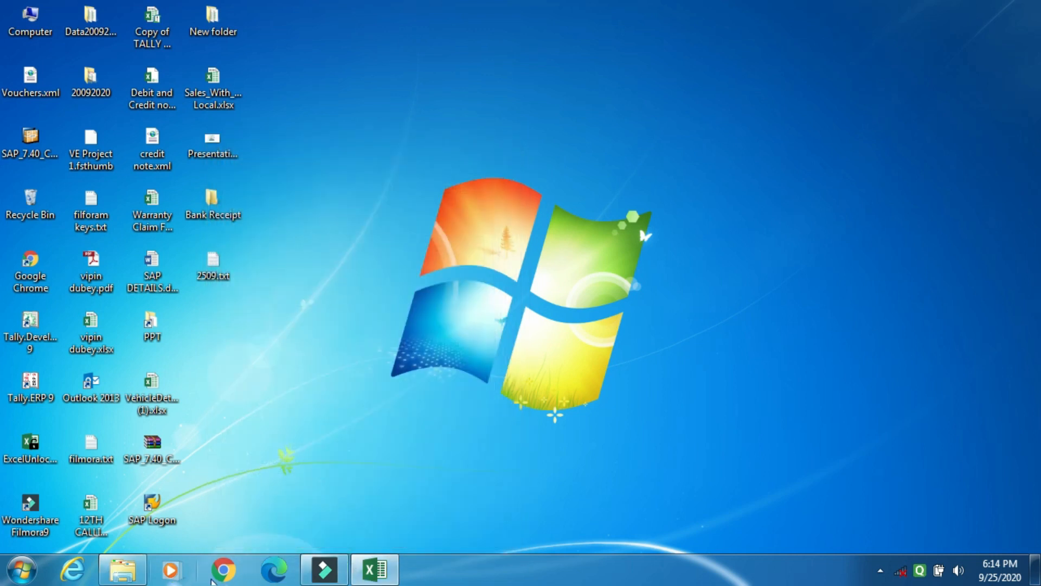
Launch Tally.ERP 9 and open the monthly register of Receipt vouchers through the Statistics report
{"action": "mouse_move", "coordinate": [313, 576]}
{"action": "double_click", "coordinate": [23, 389]}
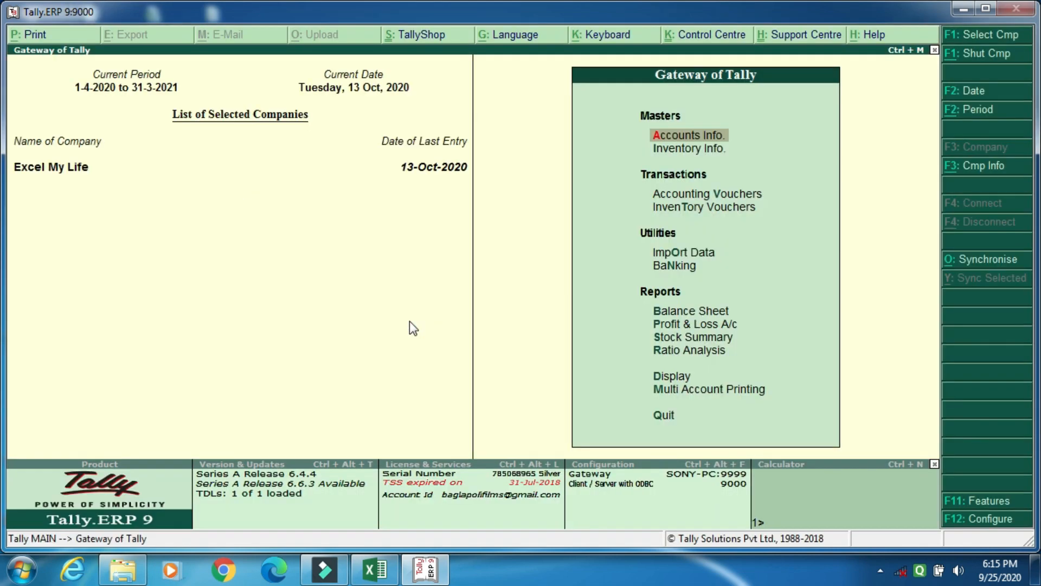
{"action": "key", "text": "Down"}
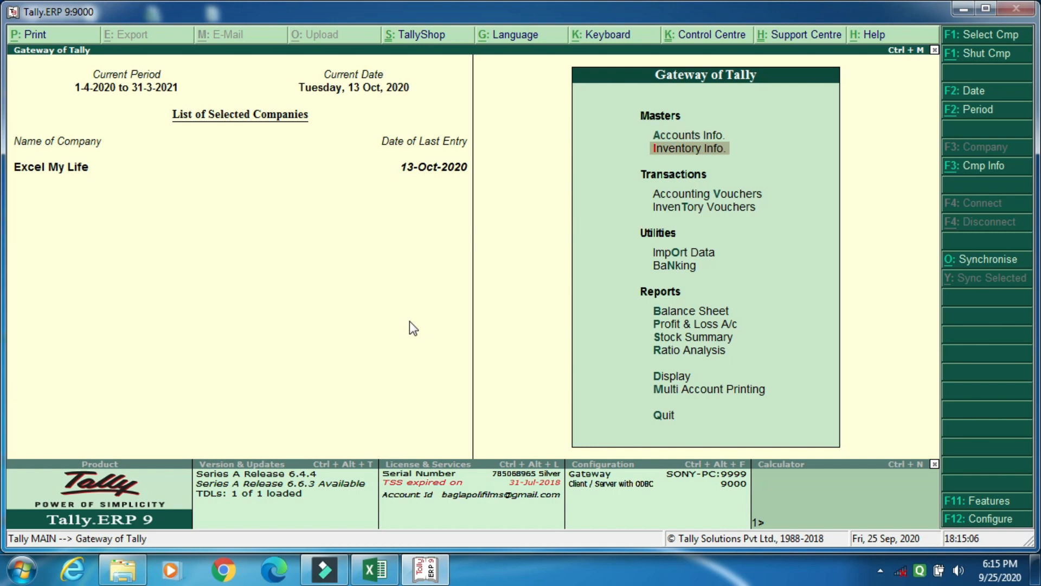
{"action": "key", "text": "d"}
{"action": "key", "text": "s"}
{"action": "key", "text": "s"}
{"action": "double_click", "coordinate": [409, 326]}
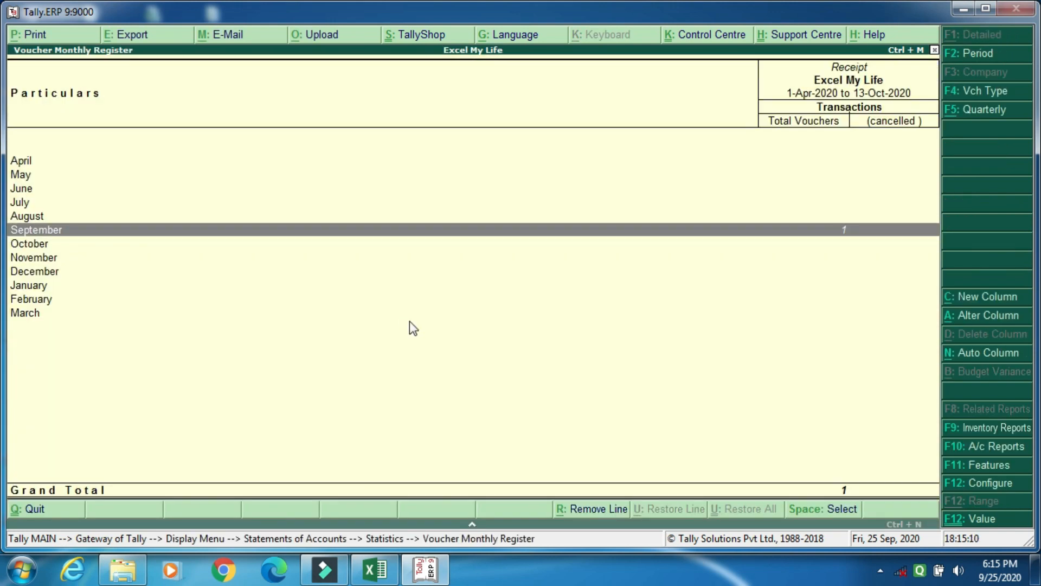
Delete the existing September receipt voucher and return to the Gateway of Tally
{"action": "key", "text": "Return"}
{"action": "key", "text": "alt+d"}
{"action": "key", "text": "y"}
{"action": "key", "text": "Escape"}
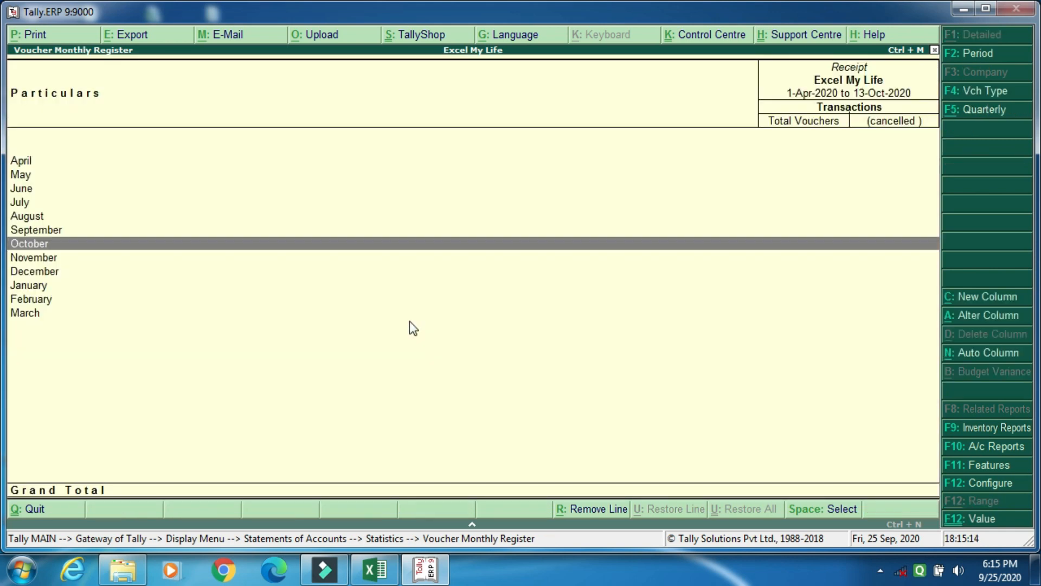
{"action": "key", "text": "Up"}
{"action": "key", "text": "Up"}
{"action": "key", "text": "Up"}
{"action": "key", "text": "Up"}
{"action": "key", "text": "Up"}
{"action": "key", "text": "Up"}
{"action": "key", "text": "Down"}
{"action": "key", "text": "Down"}
{"action": "key", "text": "Escape"}
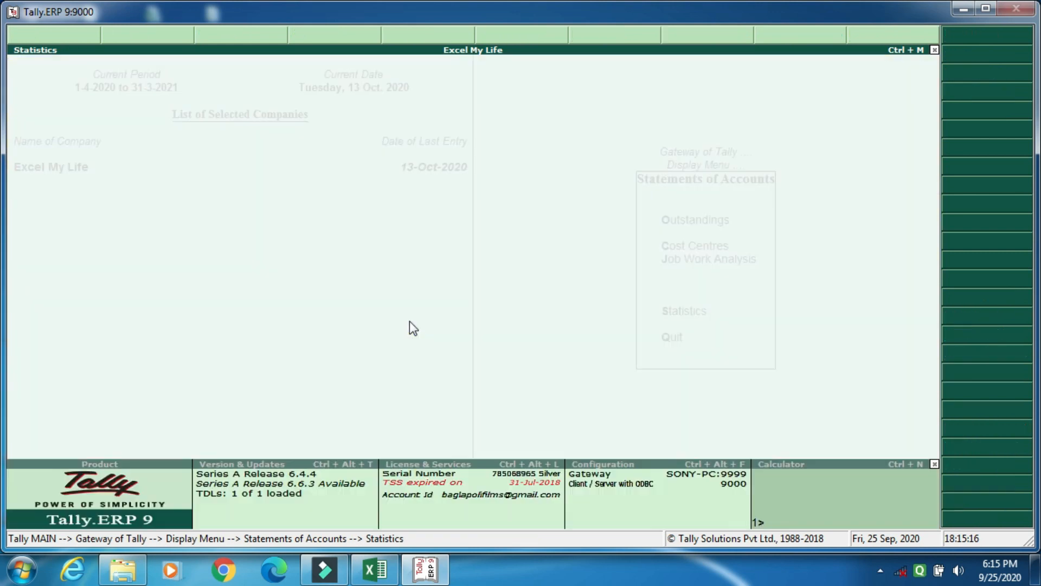
{"action": "key", "text": "Escape"}
{"action": "key", "text": "Escape"}
{"action": "key", "text": "Escape"}
{"action": "key", "text": "Escape"}
{"action": "key", "text": "Escape"}
Open the import of Vouchers and clear the default import file name
{"action": "key", "text": "Down"}
{"action": "key", "text": "Down"}
{"action": "key", "text": "Down"}
{"action": "key", "text": "Down"}
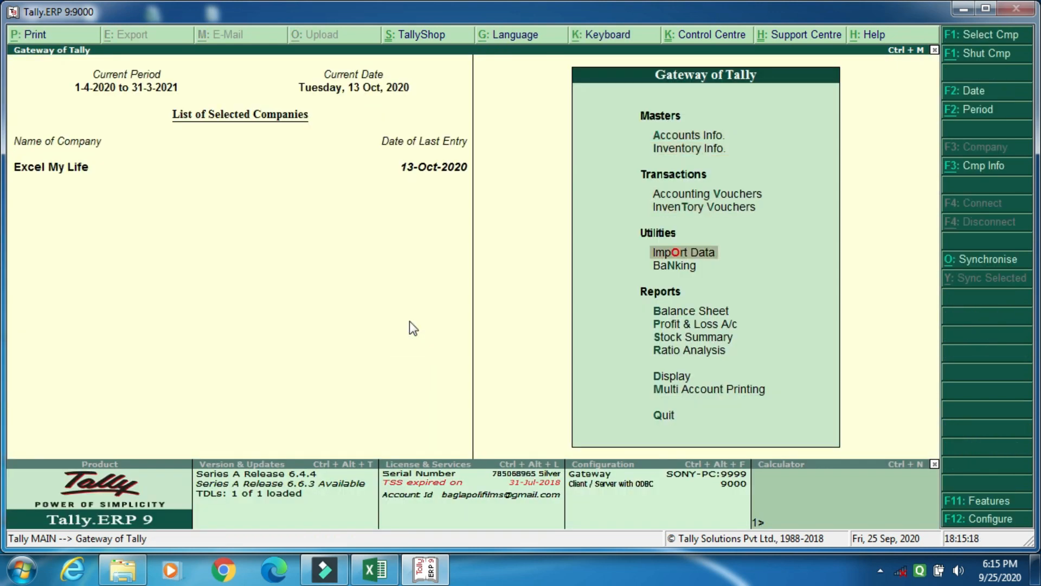
{"action": "key", "text": "Return"}
{"action": "key", "text": "Down"}
{"action": "key", "text": "Down"}
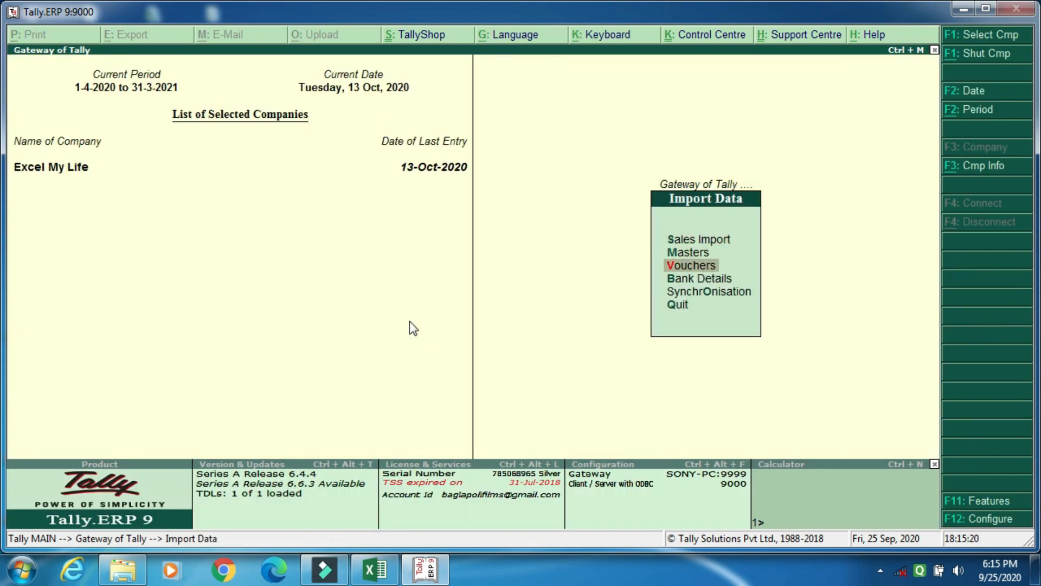
{"action": "key", "text": "Return"}
{"action": "key", "text": "Delete"}
{"action": "key", "text": "Delete"}
{"action": "key", "text": "Delete"}
{"action": "key", "text": "Delete"}
{"action": "key", "text": "Delete"}
{"action": "key", "text": "Delete"}
{"action": "key", "text": "Delete"}
{"action": "key", "text": "Delete"}
{"action": "key", "text": "Delete"}
{"action": "key", "text": "Delete"}
{"action": "key", "text": "Delete"}
{"action": "key", "text": "Delete"}
{"action": "key", "text": "Delete"}
{"action": "key", "text": "Delete"}
{"action": "key", "text": "Delete"}
{"action": "key", "text": "Delete"}
{"action": "key", "text": "Delete"}
{"action": "key", "text": "Delete"}
{"action": "key", "text": "Delete"}
{"action": "key", "text": "Delete"}
{"action": "key", "text": "Delete"}
{"action": "key", "text": "Delete"}
Copy the full path of 2509.txt on the desktop from the object name in its security properties
{"action": "key", "text": "super+d"}
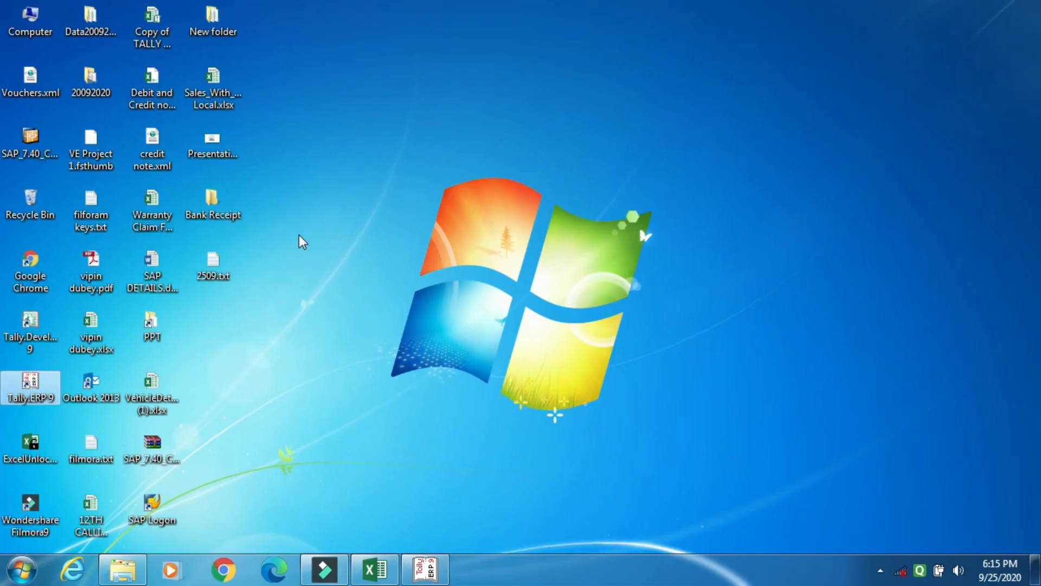
{"action": "right_click", "coordinate": [222, 267]}
{"action": "left_click", "coordinate": [272, 540]}
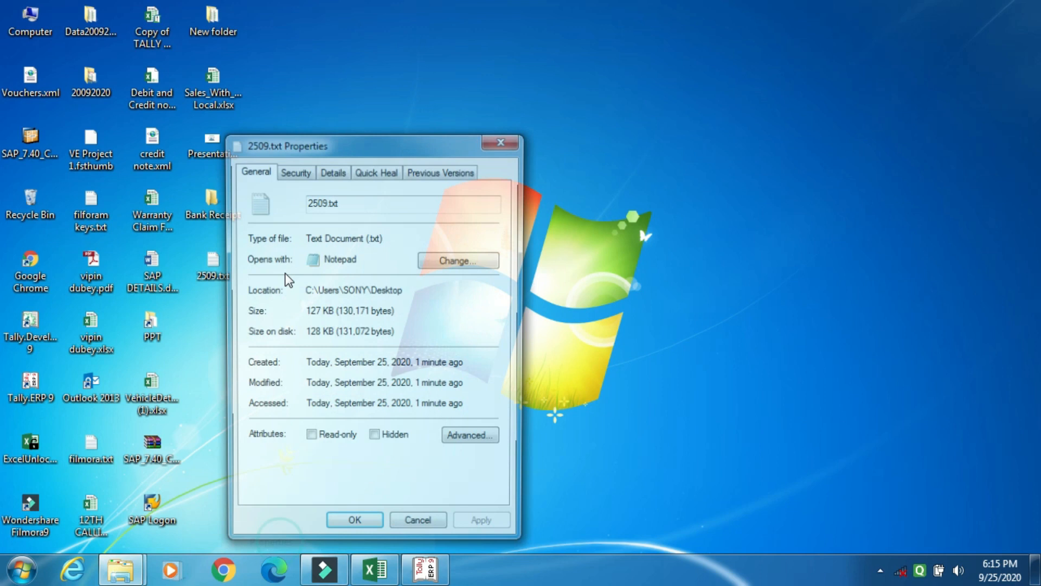
{"action": "left_click", "coordinate": [294, 170]}
{"action": "left_click_drag", "start_coordinate": [312, 194], "coordinate": [465, 196]}
{"action": "key", "text": "ctrl+c"}
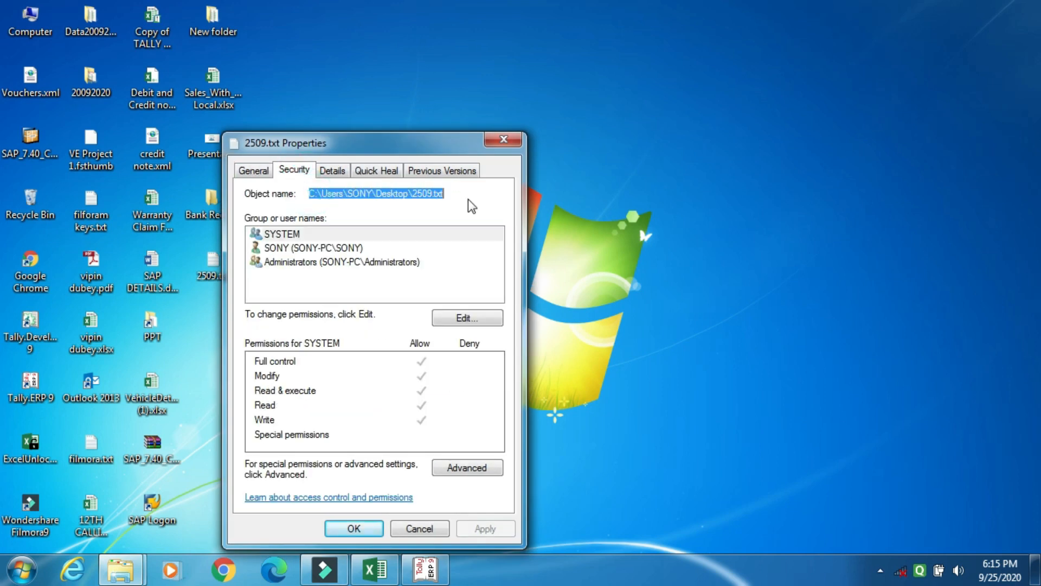
{"action": "left_click", "coordinate": [498, 142]}
Switch to Tally.ERP 9 and import the vouchers from C:\Users\SONY\Desktop\2509.txt
{"action": "left_click", "coordinate": [434, 575]}
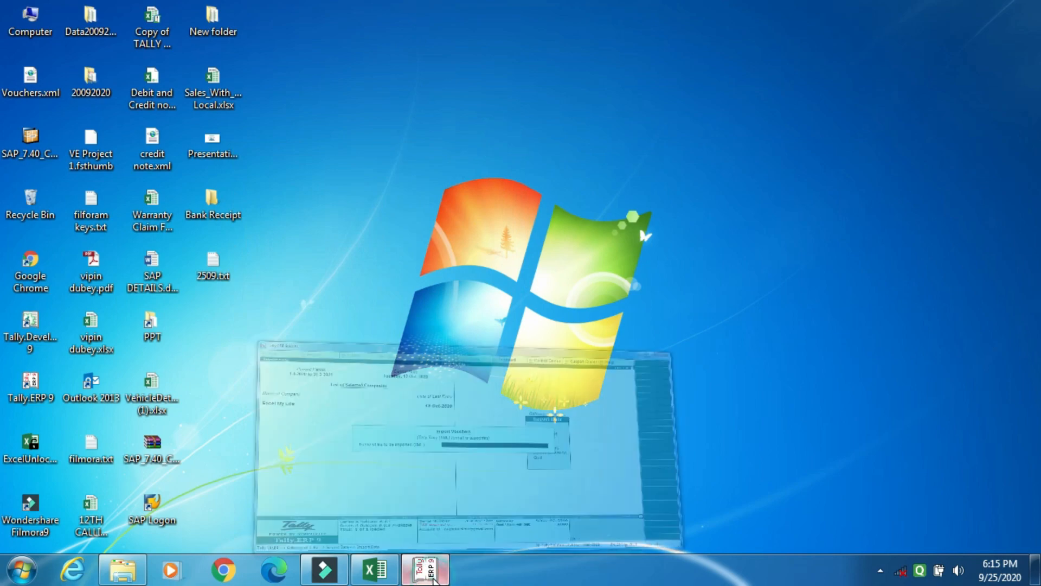
{"action": "key", "text": "ctrl+v"}
{"action": "key", "text": "Return"}
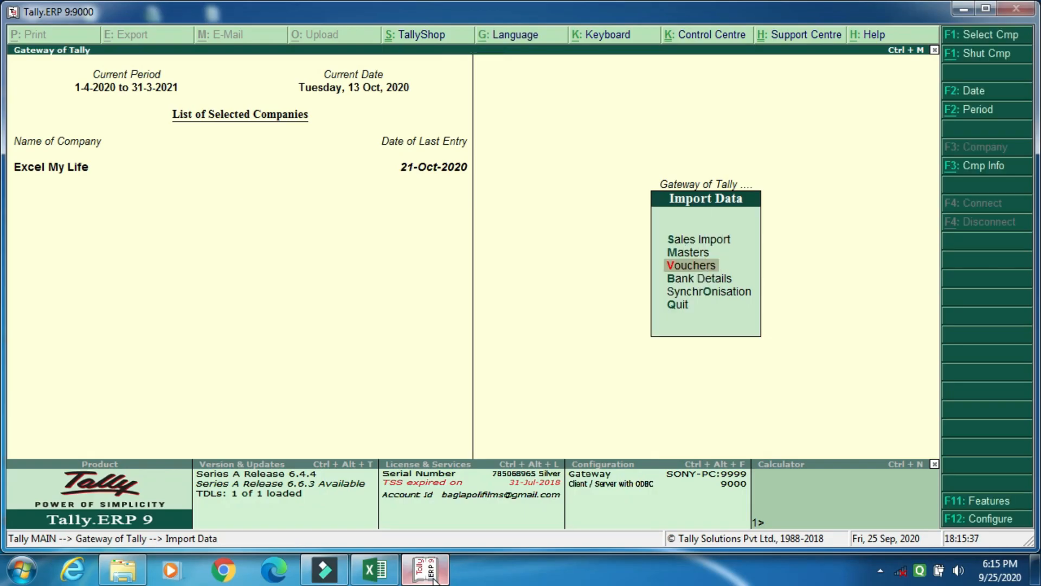
Open the Statistics report to check the number of imported Receipt vouchers
{"action": "key", "text": "Escape"}
{"action": "key", "text": "d"}
{"action": "key", "text": "s"}
{"action": "key", "text": "s"}
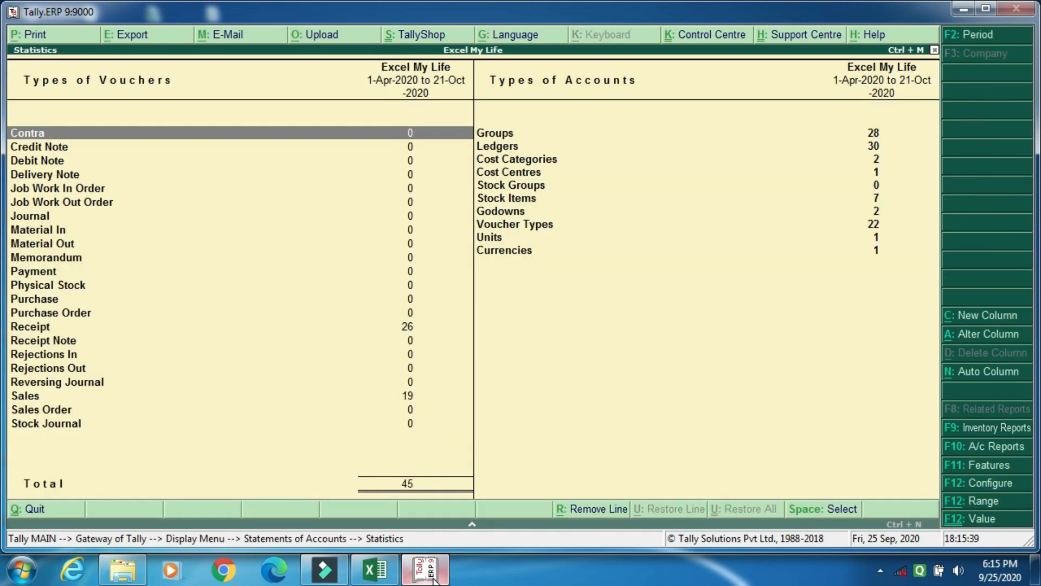
Drill down from the Receipt line of the Statistics report to the list of October receipt vouchers
{"action": "key", "text": "Up"}
{"action": "key", "text": "Up"}
{"action": "key", "text": "Up"}
{"action": "key", "text": "Up"}
{"action": "key", "text": "Up"}
{"action": "key", "text": "Up"}
{"action": "key", "text": "Up"}
{"action": "key", "text": "Up"}
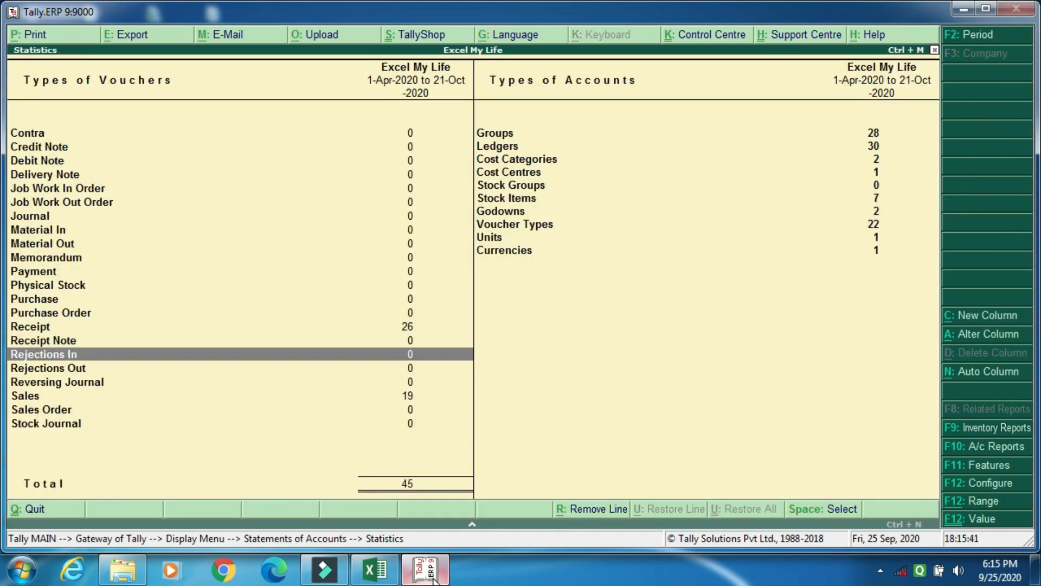
{"action": "key", "text": "Return"}
{"action": "key", "text": "Up"}
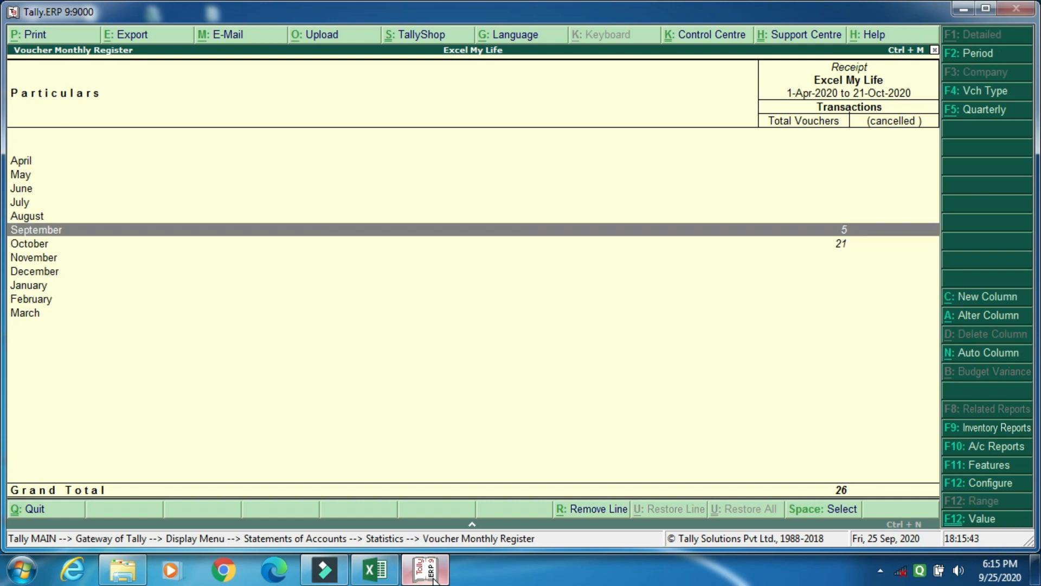
{"action": "key", "text": "Down"}
{"action": "key", "text": "Return"}
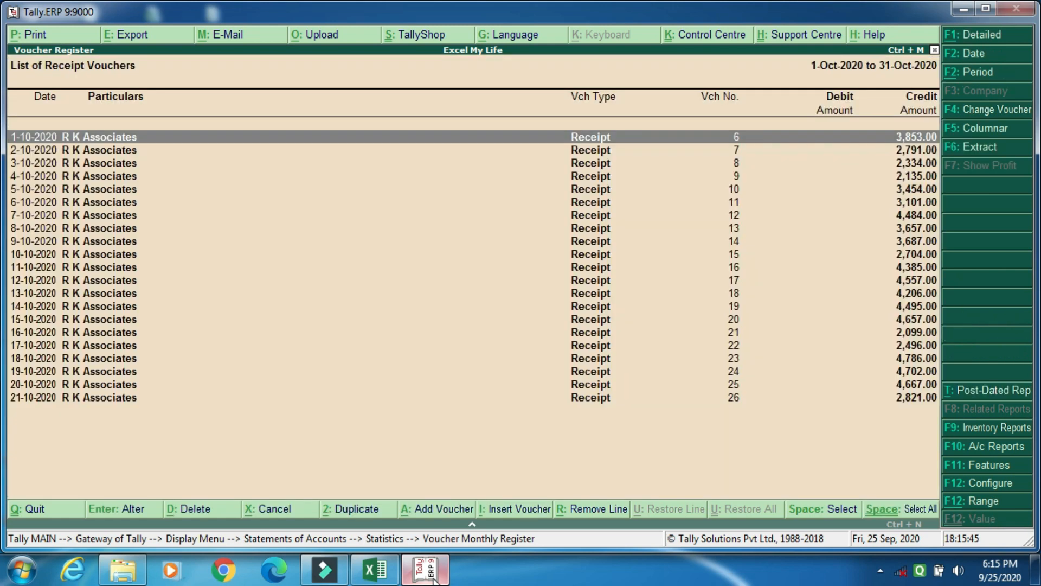
Open the 1-Oct-2020 receipt voucher for alteration and check its cost centre, account, party and bill-wise details
{"action": "key", "text": "Down"}
{"action": "key", "text": "Down"}
{"action": "key", "text": "Down"}
{"action": "key", "text": "Up"}
{"action": "key", "text": "Up"}
{"action": "key", "text": "Up"}
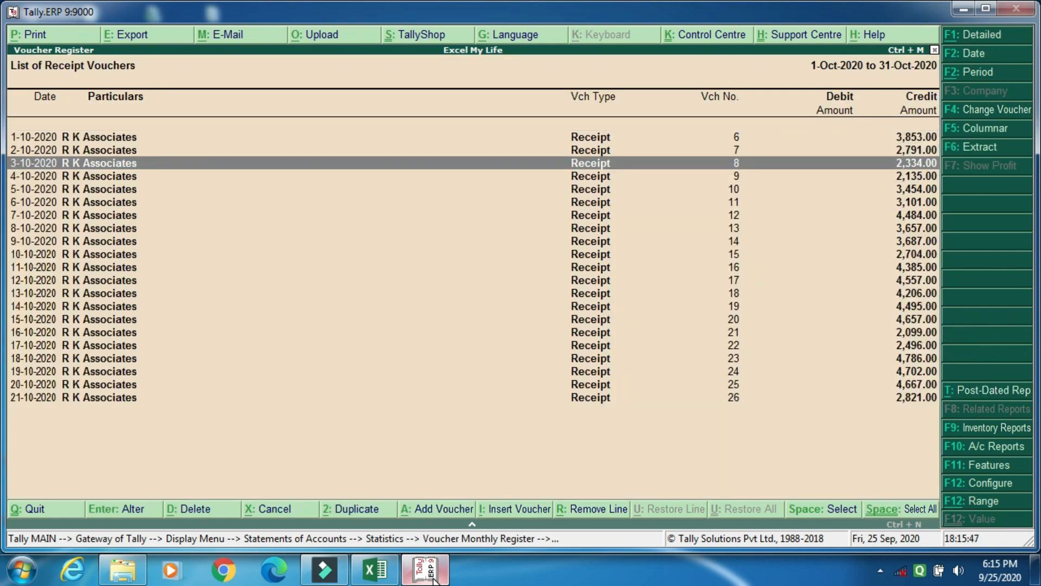
{"action": "key", "text": "Return"}
{"action": "key", "text": "Return"}
{"action": "key", "text": "Return"}
{"action": "key", "text": "Return"}
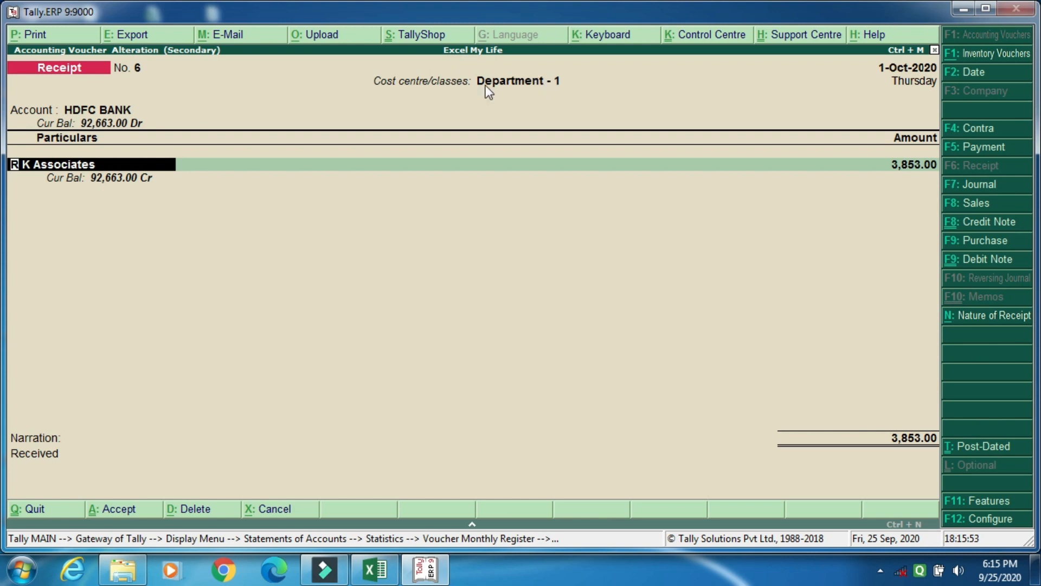
{"action": "key", "text": "Return"}
{"action": "key", "text": "Return"}
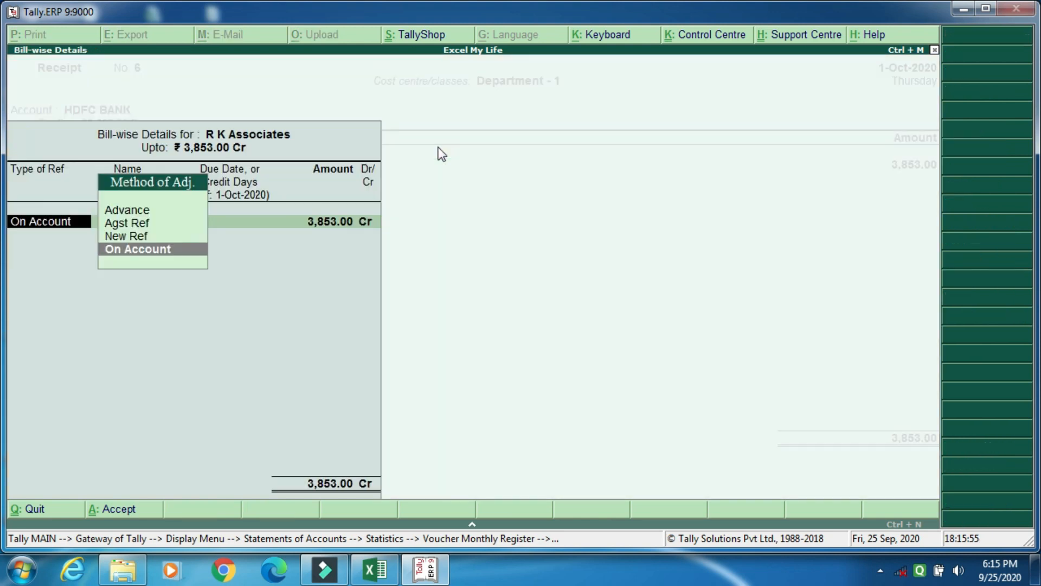
{"action": "key", "text": "Return"}
{"action": "key", "text": "Return"}
{"action": "key", "text": "Return"}
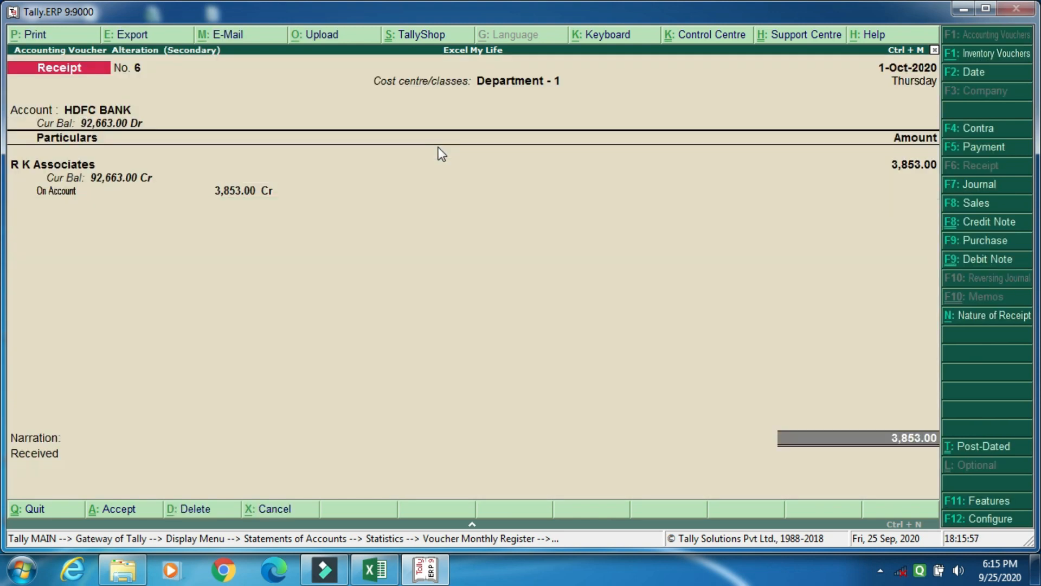
Check the HDFC BANK allocation details of the 1-Oct-2020 receipt, then its narration, and return to the voucher list
{"action": "key", "text": "Return"}
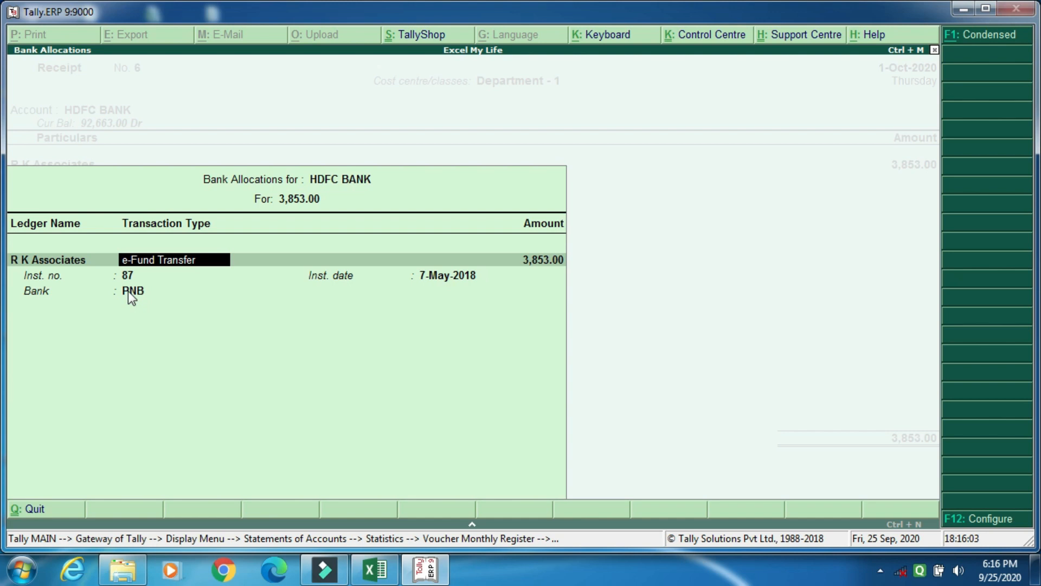
{"action": "key", "text": "Return"}
{"action": "key", "text": "Return"}
{"action": "key", "text": "Return"}
{"action": "key", "text": "Return"}
{"action": "key", "text": "Return"}
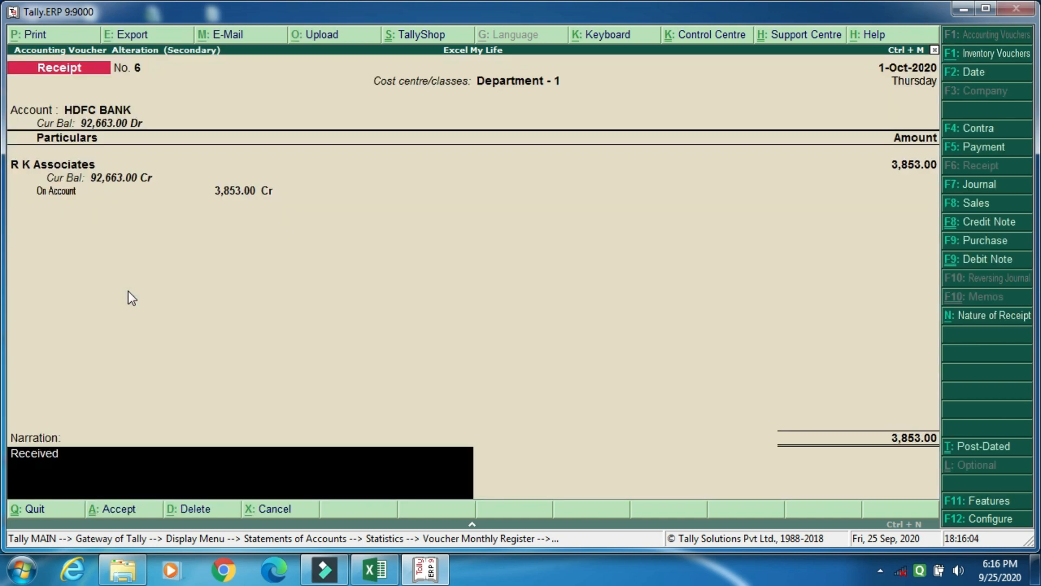
Open the 15-Oct-2020 receipt voucher from the October list to check its cost centre and header details
{"action": "key", "text": "Down"}
{"action": "key", "text": "Down"}
{"action": "key", "text": "Down"}
{"action": "key", "text": "Down"}
{"action": "key", "text": "Down"}
{"action": "key", "text": "Down"}
{"action": "key", "text": "Down"}
{"action": "key", "text": "Down"}
{"action": "key", "text": "Down"}
{"action": "key", "text": "Down"}
{"action": "key", "text": "Down"}
{"action": "key", "text": "Down"}
{"action": "key", "text": "Down"}
{"action": "key", "text": "Down"}
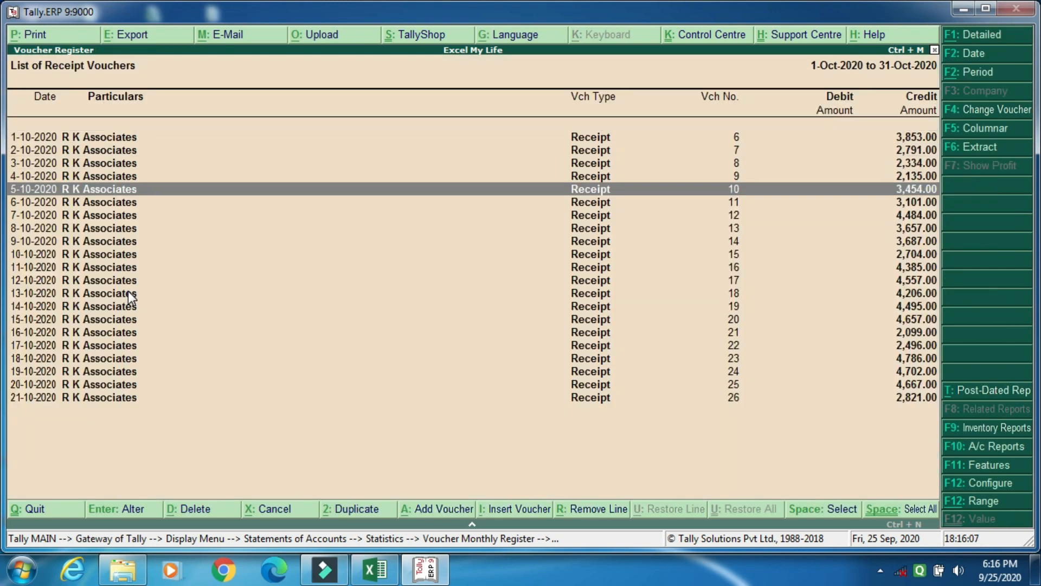
{"action": "key", "text": "Return"}
{"action": "key", "text": "Return"}
{"action": "key", "text": "Return"}
{"action": "key", "text": "Return"}
{"action": "key", "text": "Return"}
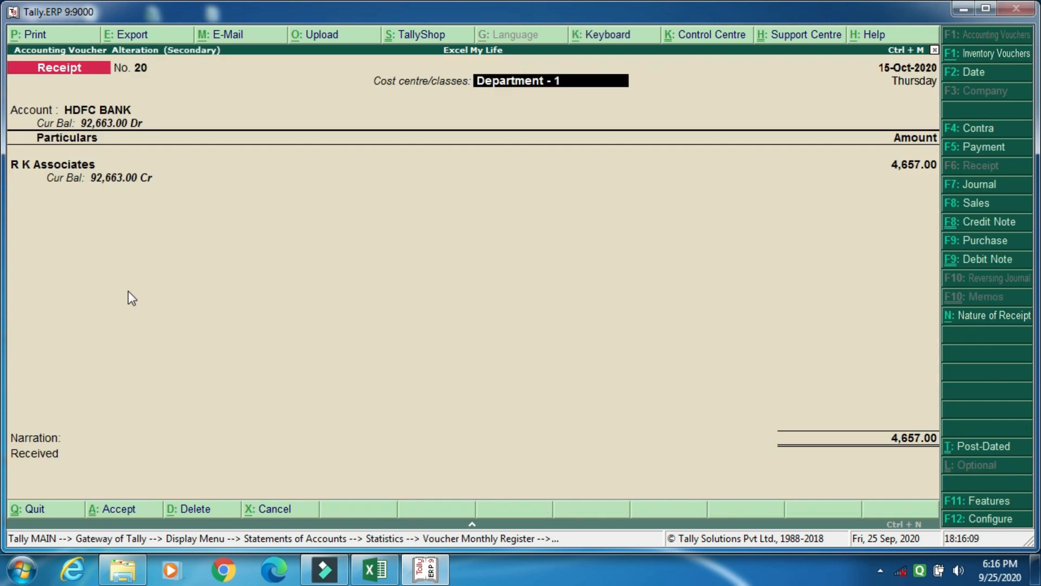
Review the bill-wise and HDFC BANK allocation details of the 15-Oct-2020 receipt and accept the voucher unchanged
{"action": "key", "text": "Return"}
{"action": "key", "text": "Return"}
{"action": "key", "text": "Return"}
{"action": "key", "text": "Return"}
{"action": "key", "text": "Return"}
{"action": "key", "text": "Return"}
{"action": "key", "text": "Return"}
{"action": "key", "text": "Return"}
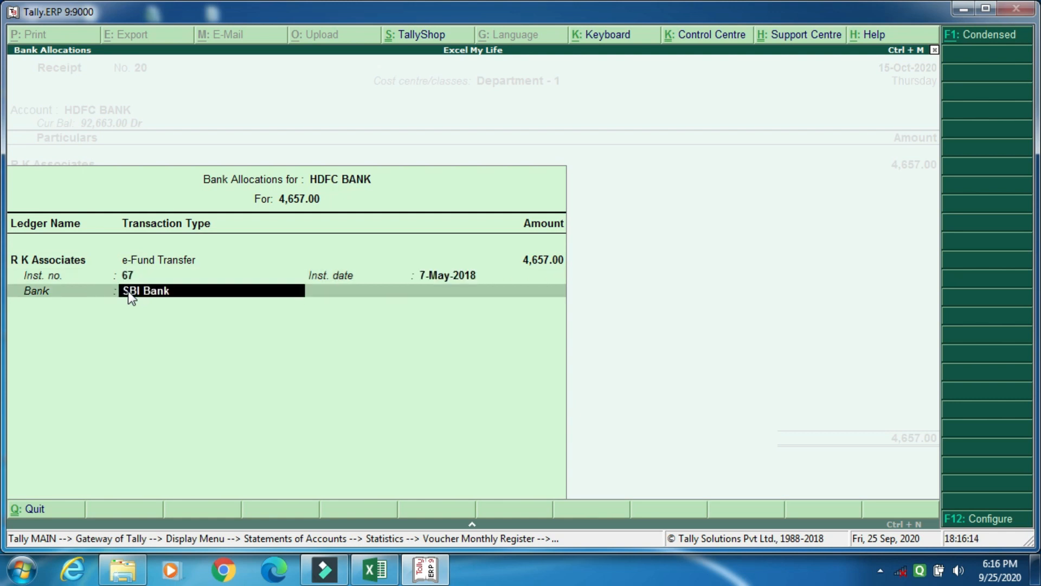
{"action": "key", "text": "Return"}
{"action": "key", "text": "Return"}
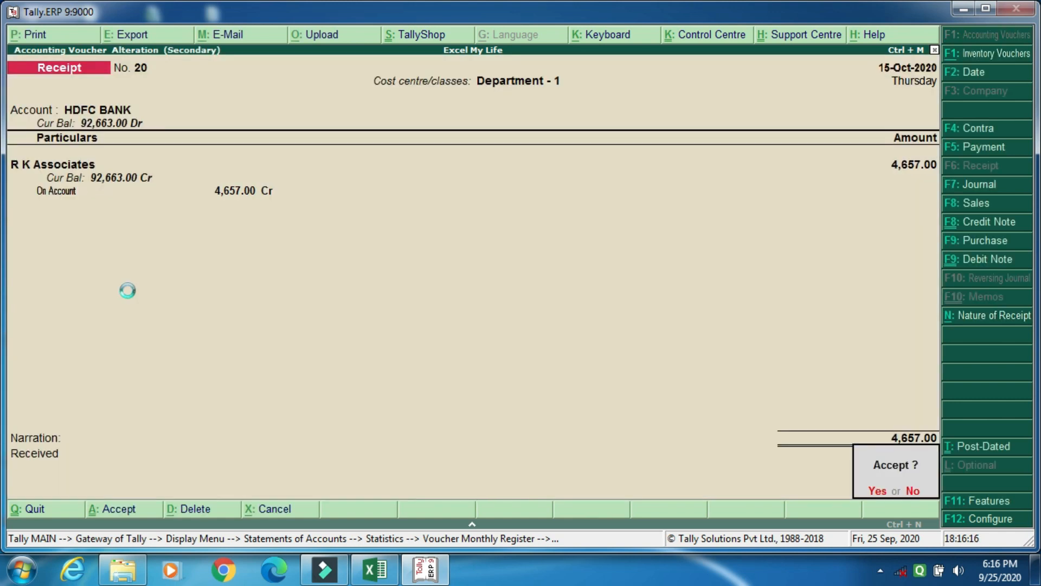
{"action": "key", "text": "Return"}
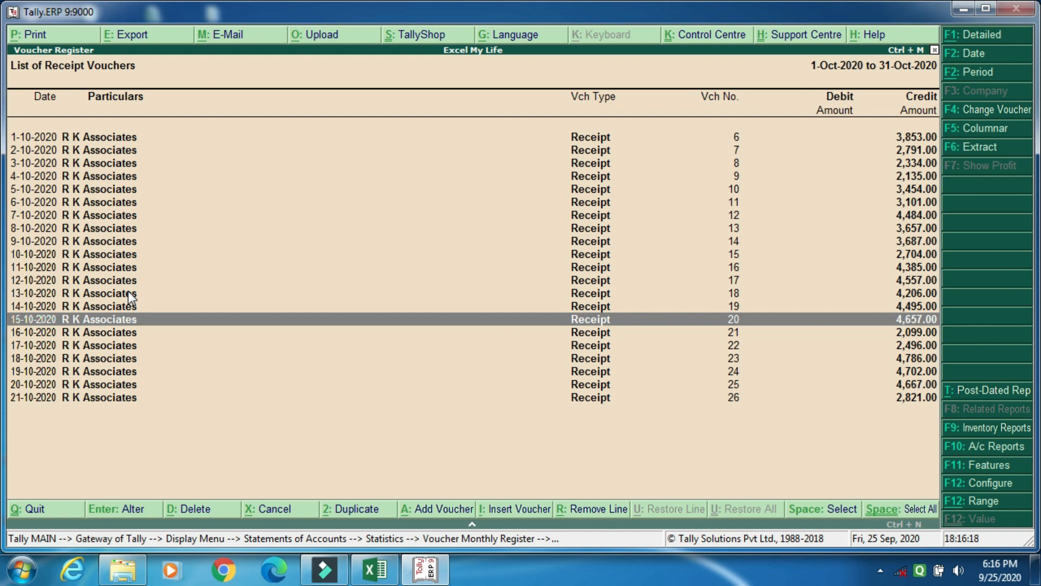